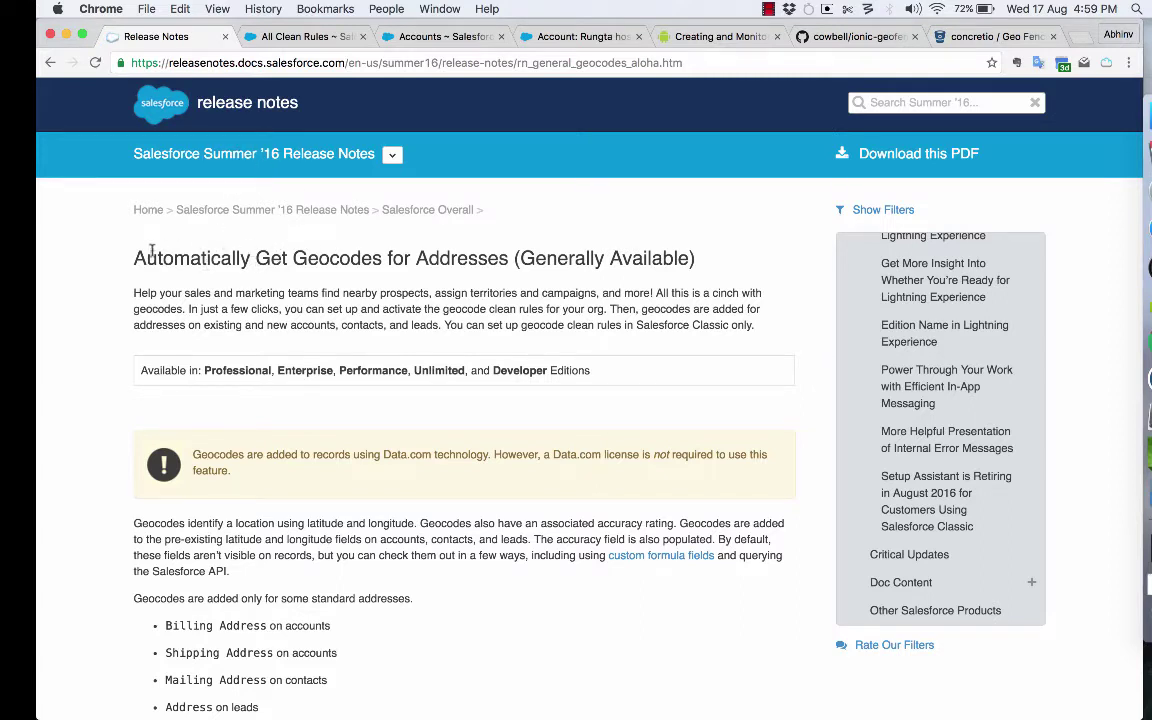
# - Read the Summer '16 release note on automatic geocodes, covering supported records, the Data.com license note and the example's BillingLatitude and BillingLongitude fields
pyautogui.moveTo(134, 258); pyautogui.dragTo(507, 262)
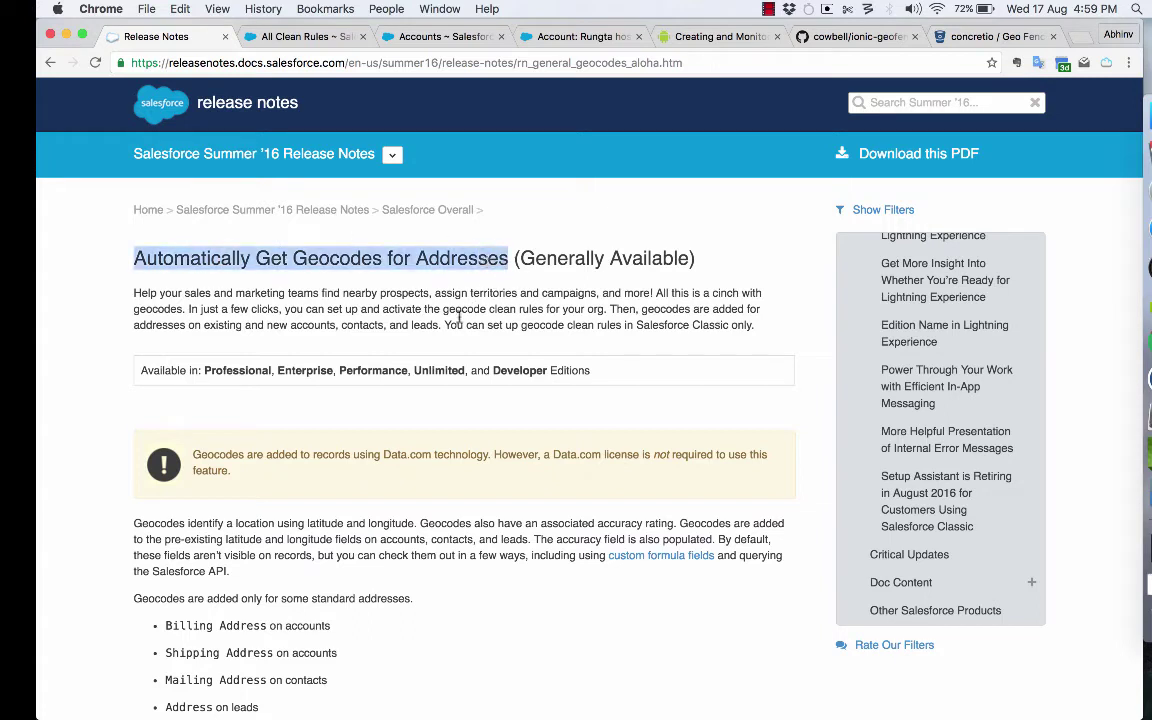
pyautogui.moveTo(439, 325); pyautogui.dragTo(296, 325)
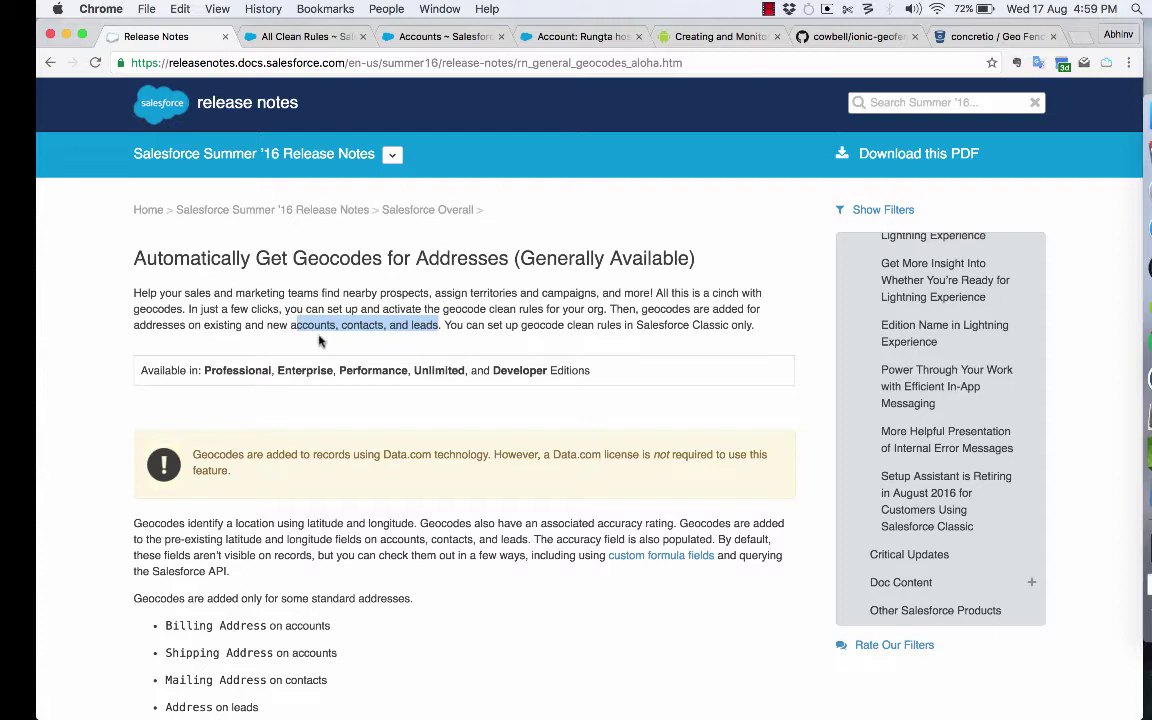
pyautogui.scroll(-3, 345, 305)
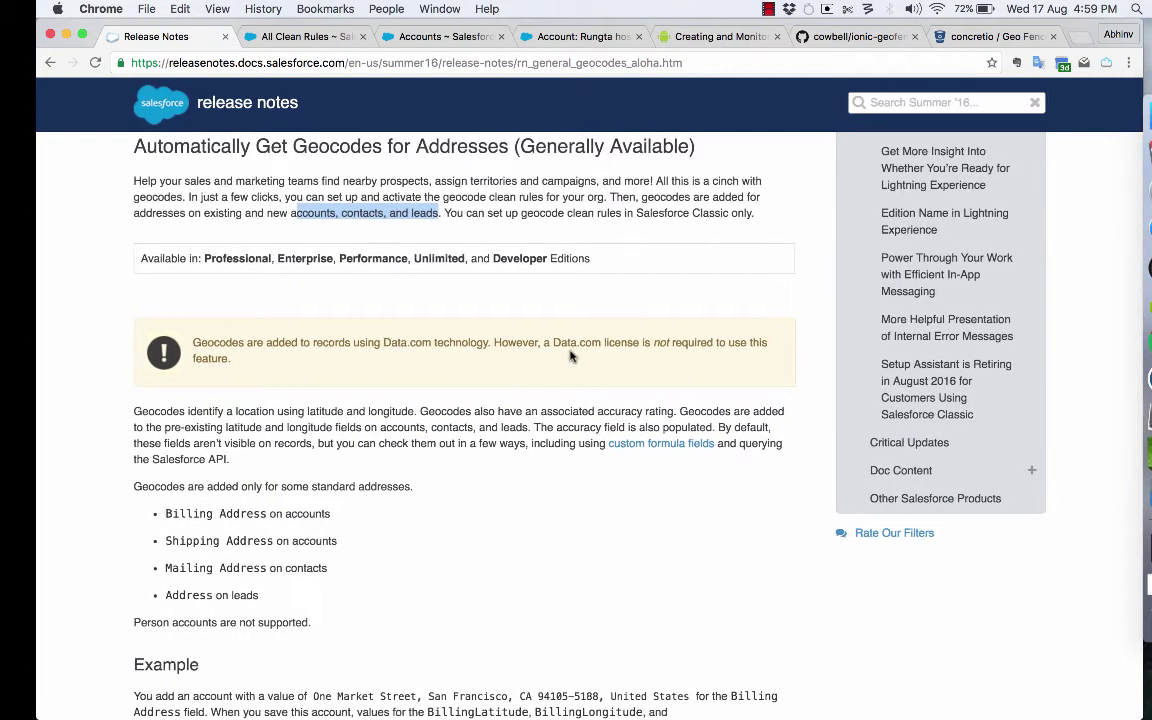
pyautogui.moveTo(553, 342); pyautogui.dragTo(683, 341)
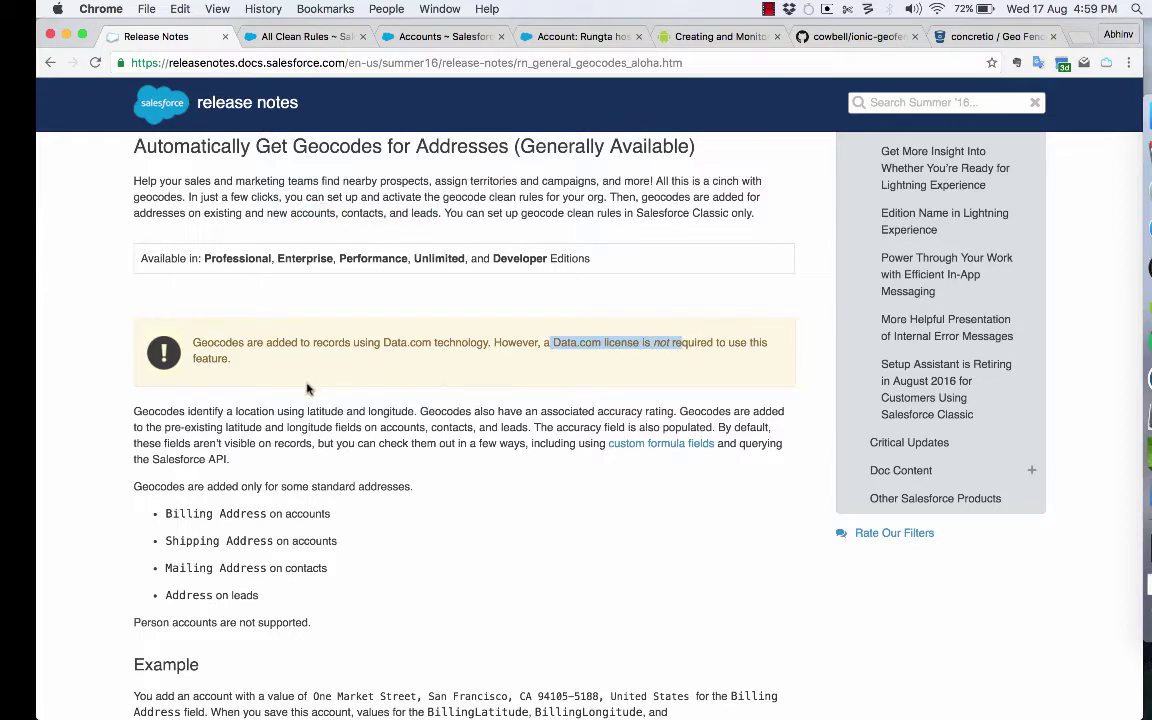
pyautogui.scroll(-5, 307, 389)
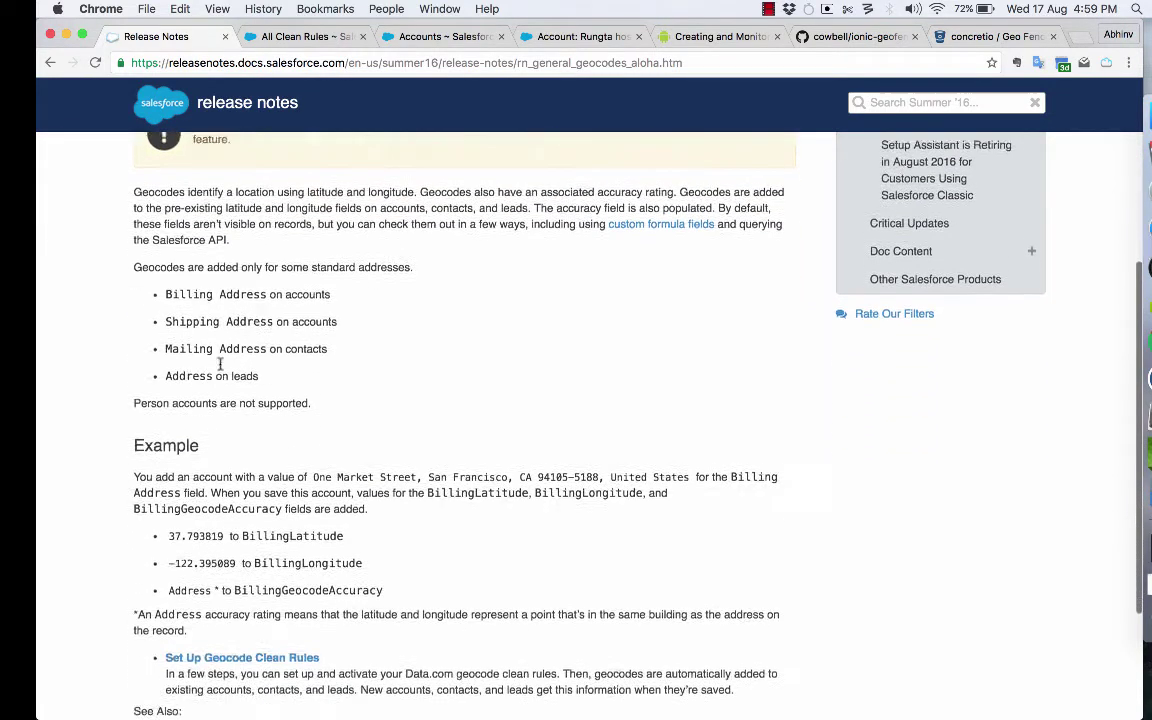
pyautogui.scroll(-3, 220, 365)
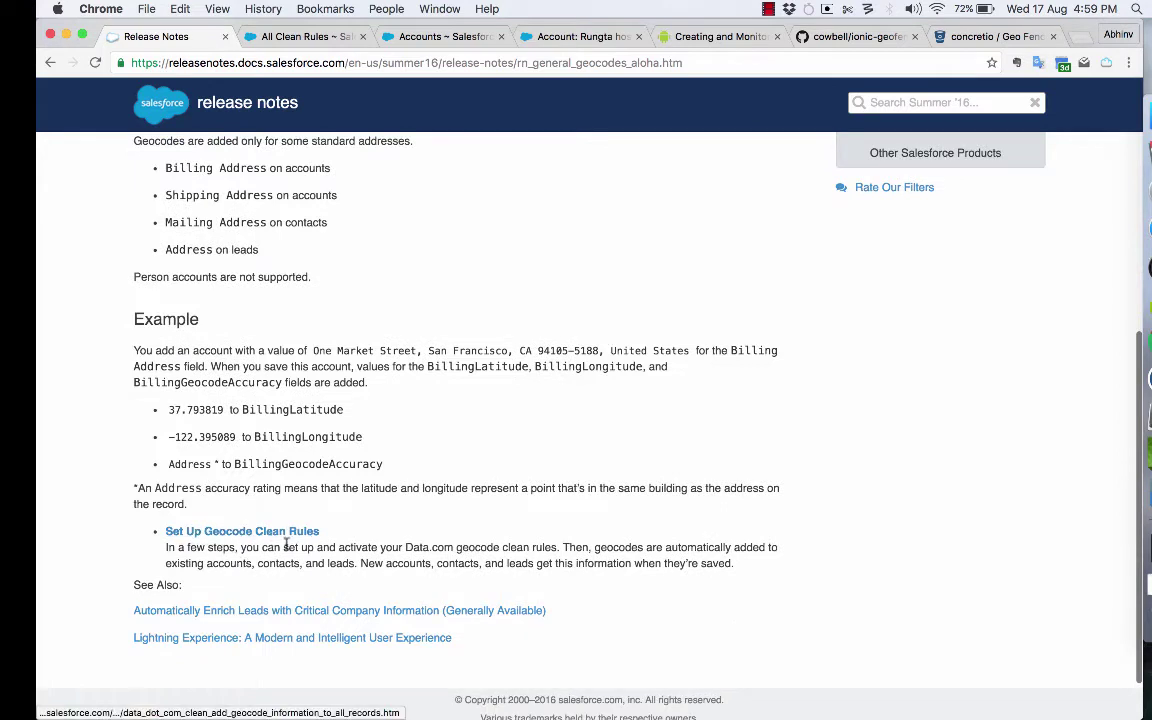
pyautogui.doubleClick(281, 410)
pyautogui.click(308, 436)
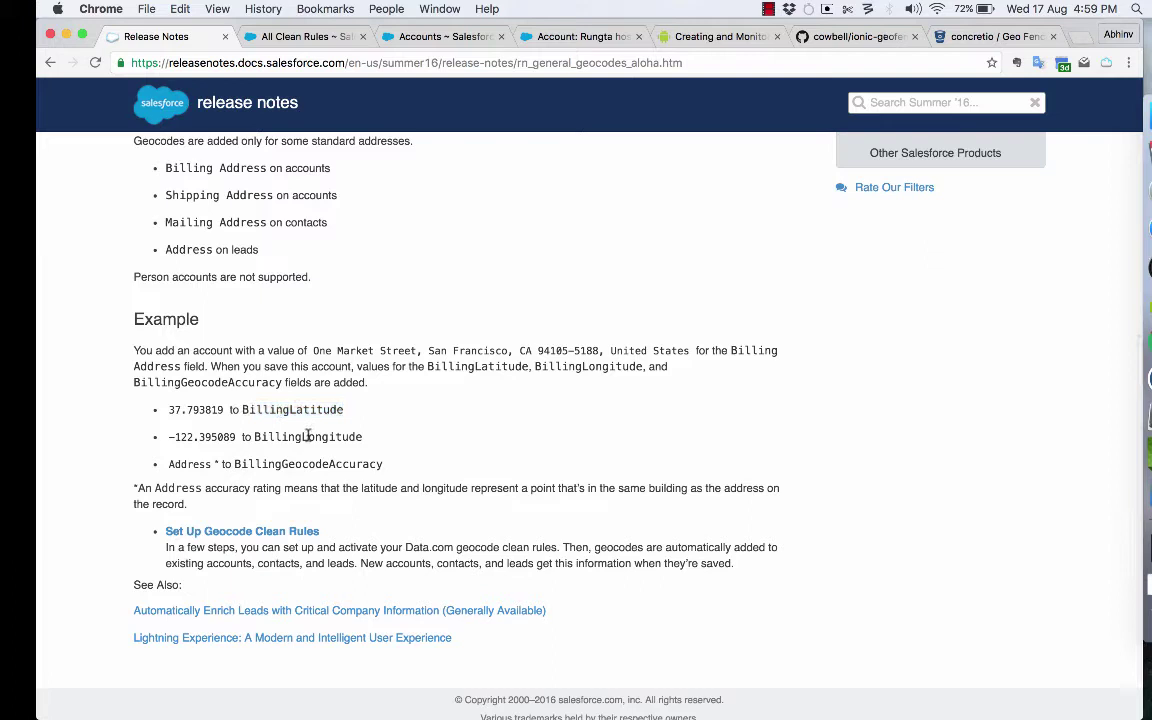
pyautogui.doubleClick(308, 436)
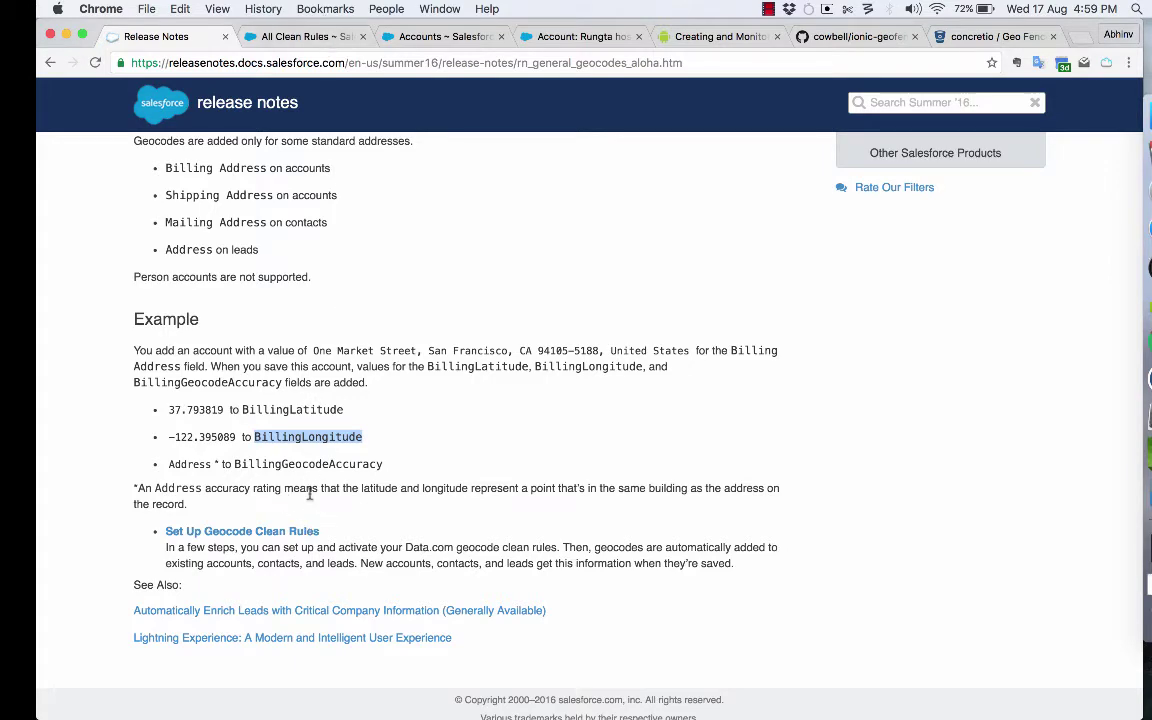
# - Review the geocode clean rules in Salesforce Setup and find where Clean Rules sits under Data.com Administration
pyautogui.click(300, 38)
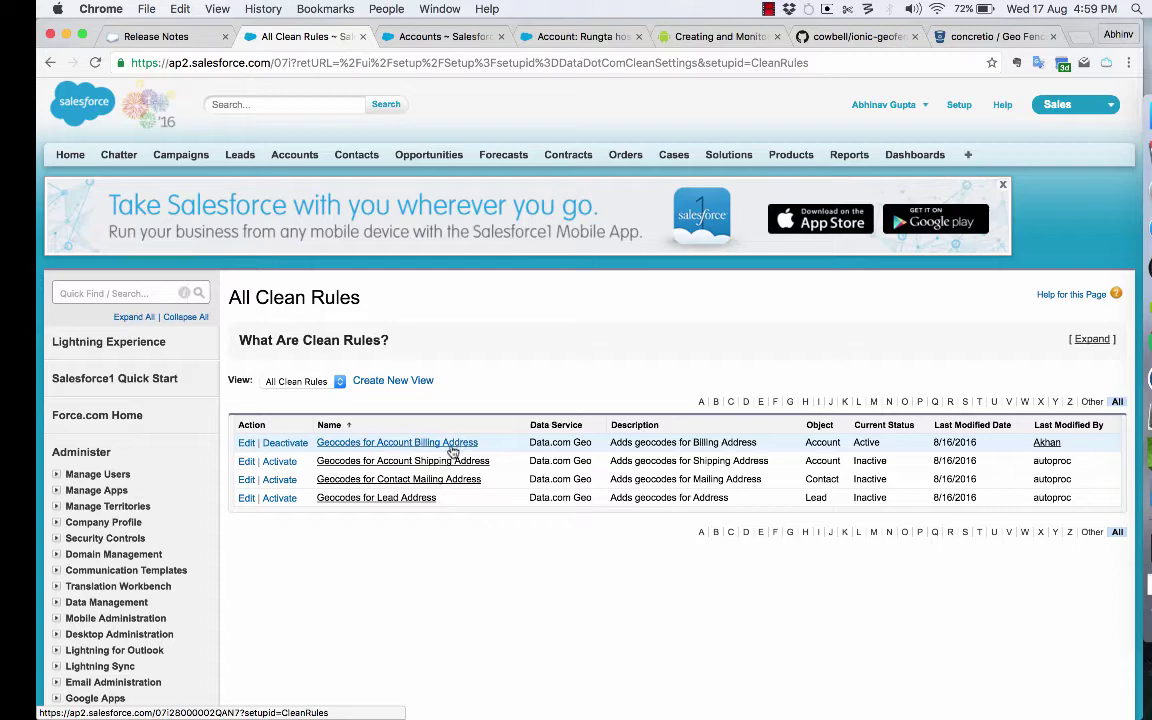
pyautogui.scroll(-5, 300, 490)
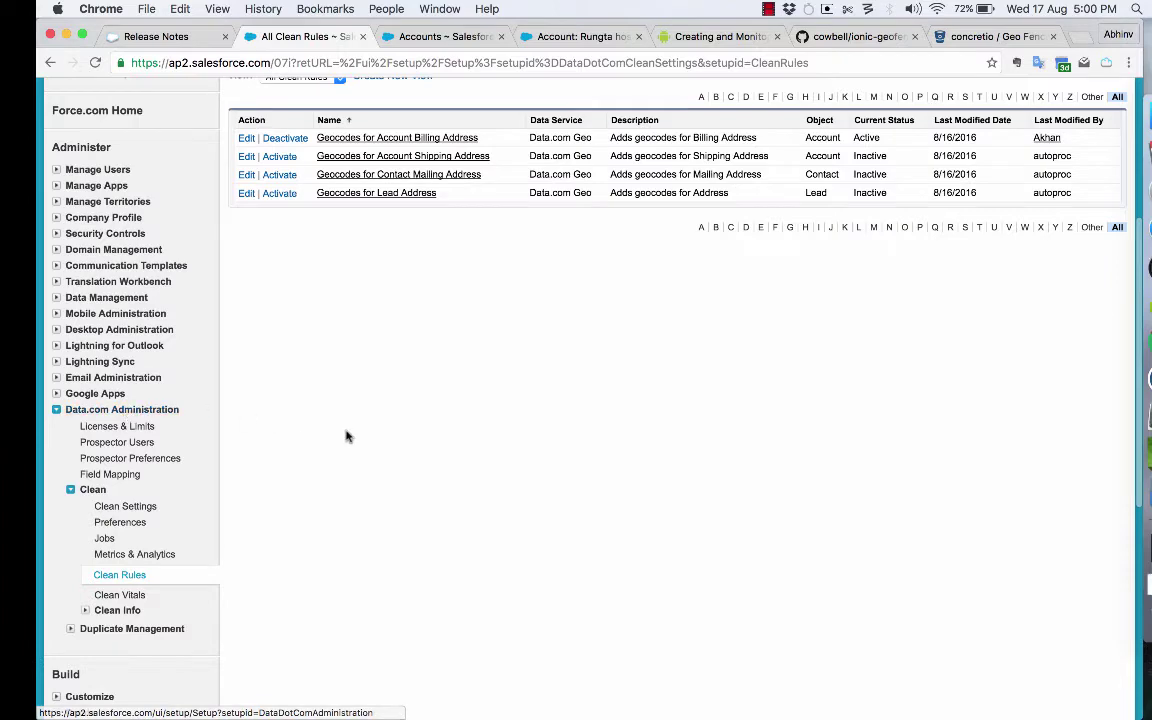
pyautogui.scroll(3, 346, 436)
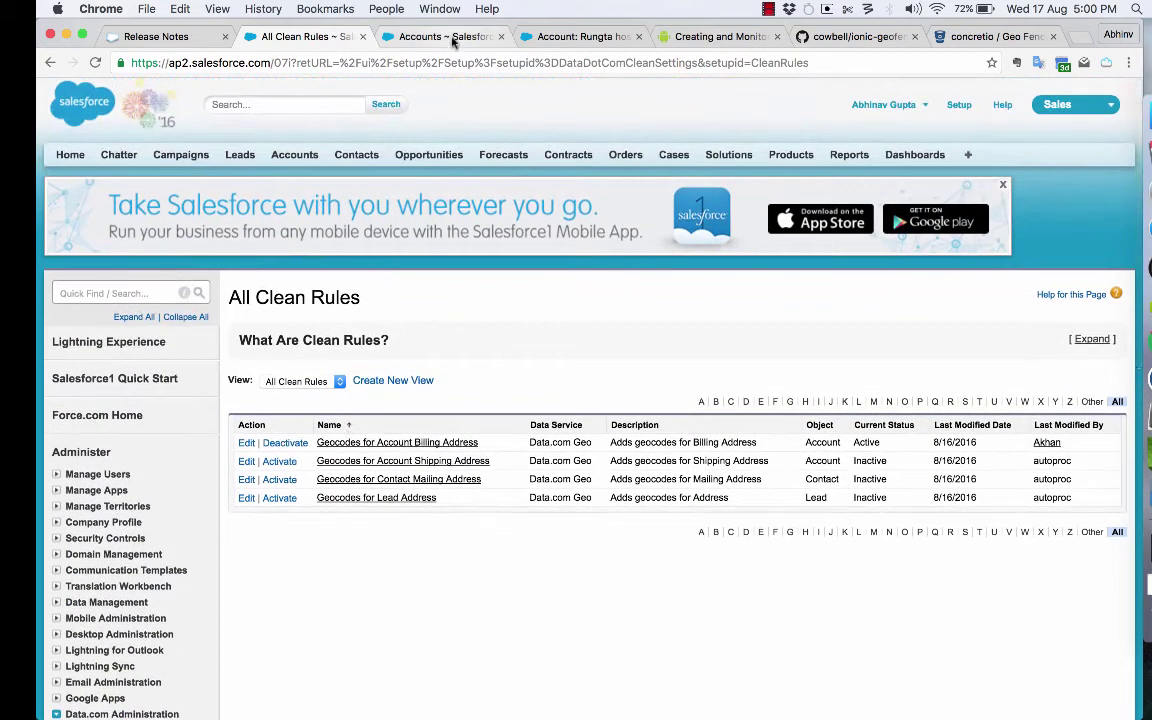
# - Look over the All Accounts list, and inspect the Rungta hospital account's billing address and Data.com clean status
pyautogui.click(452, 37)
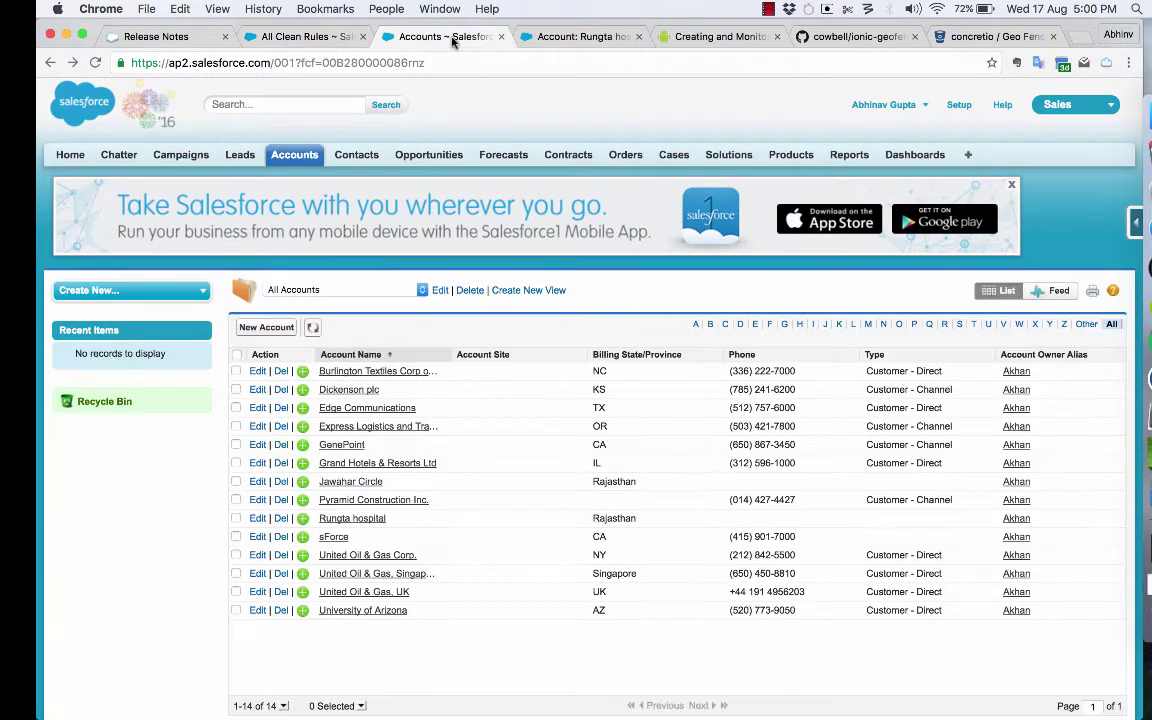
pyautogui.click(577, 37)
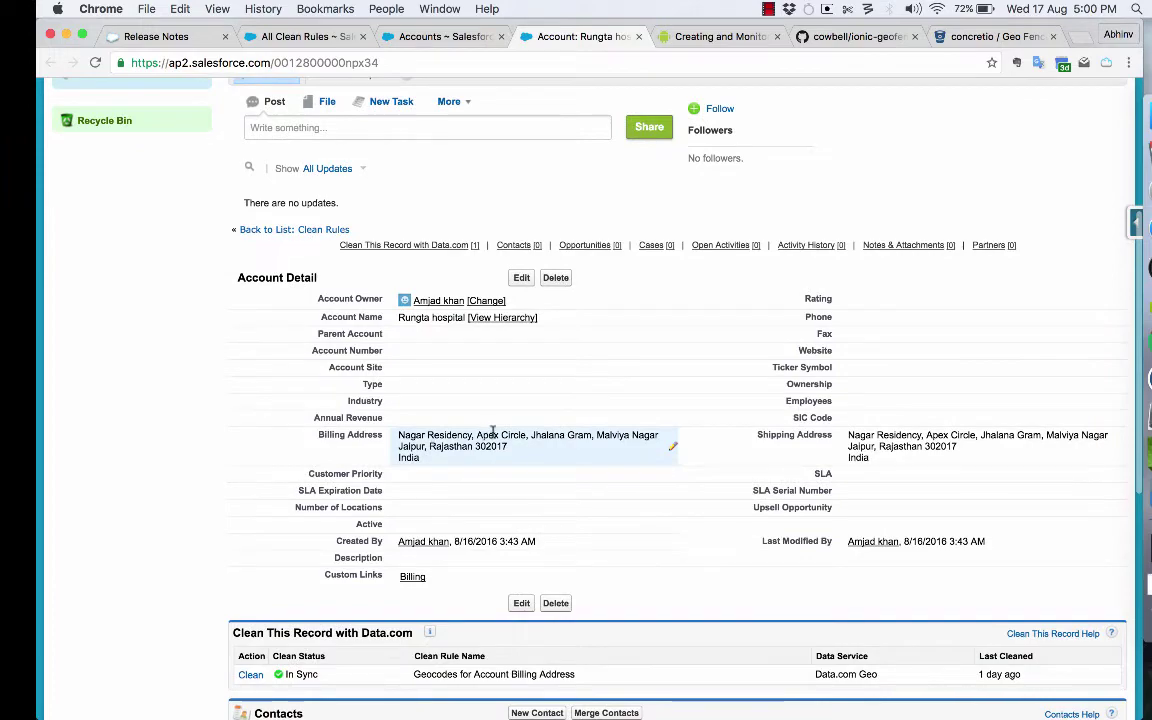
pyautogui.scroll(-2, 527, 470)
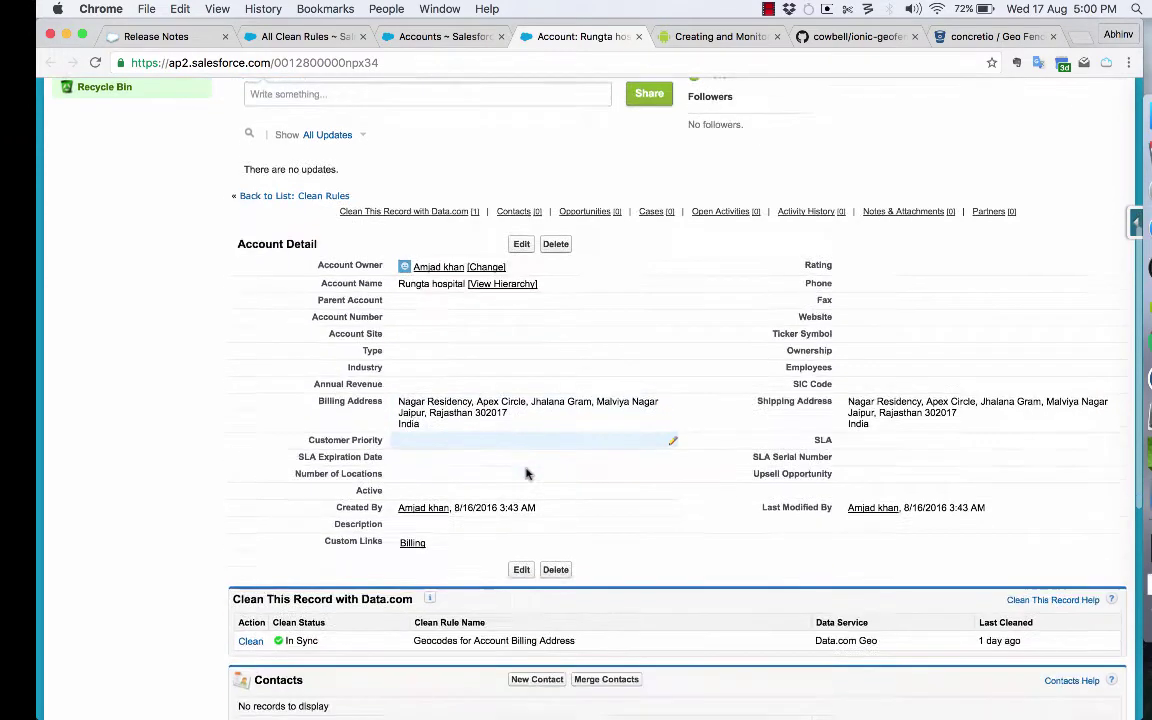
pyautogui.scroll(-3, 527, 471)
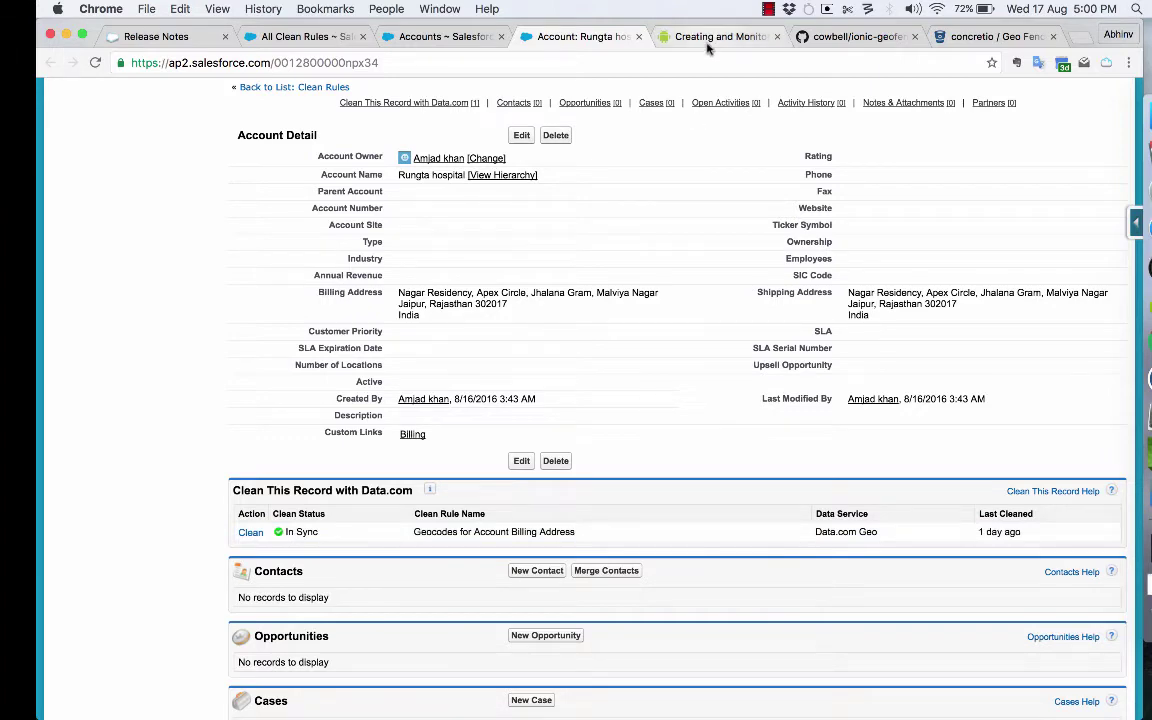
pyautogui.scroll(2, 710, 175)
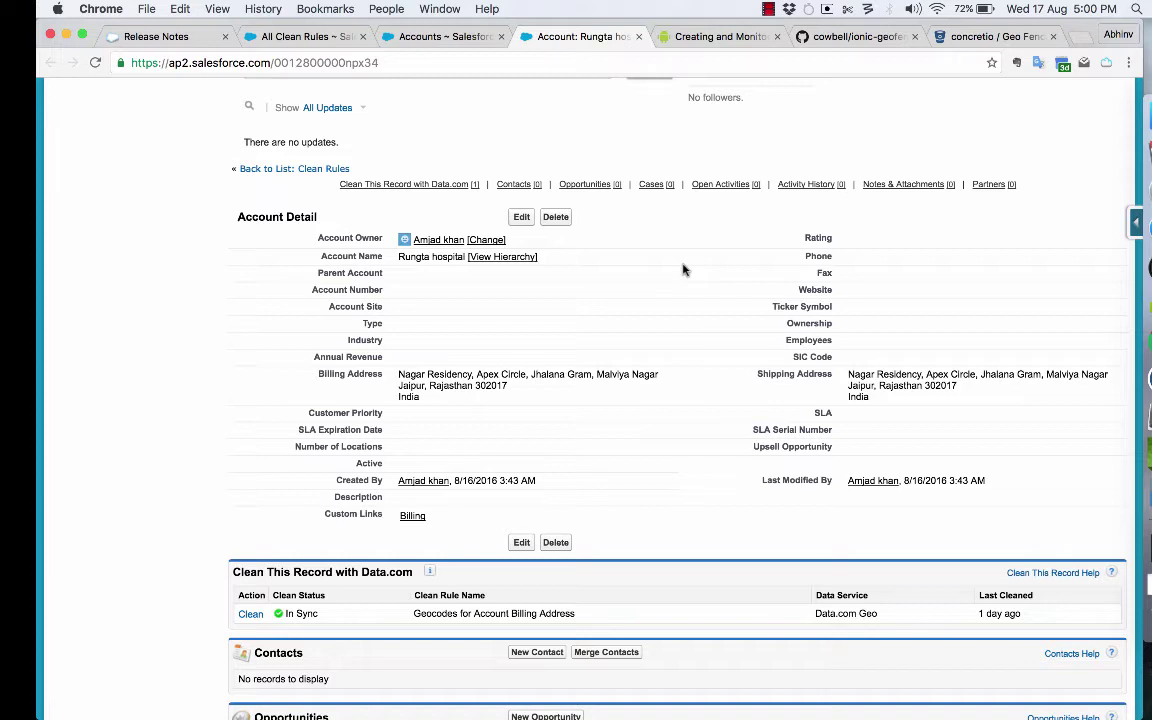
# - Examine the enter, dwell and exit diagram in the Android geofencing training article at a larger page zoom
pyautogui.click(718, 38)
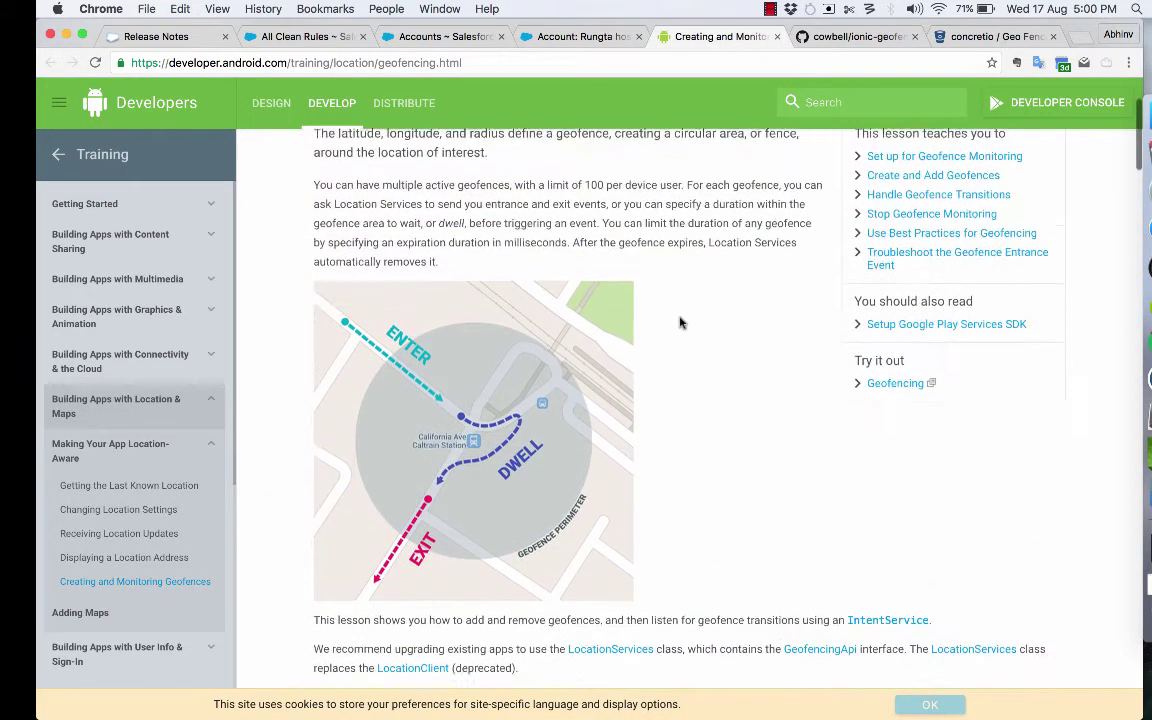
pyautogui.scroll(1, 679, 322)
pyautogui.scroll(-1, 679, 322)
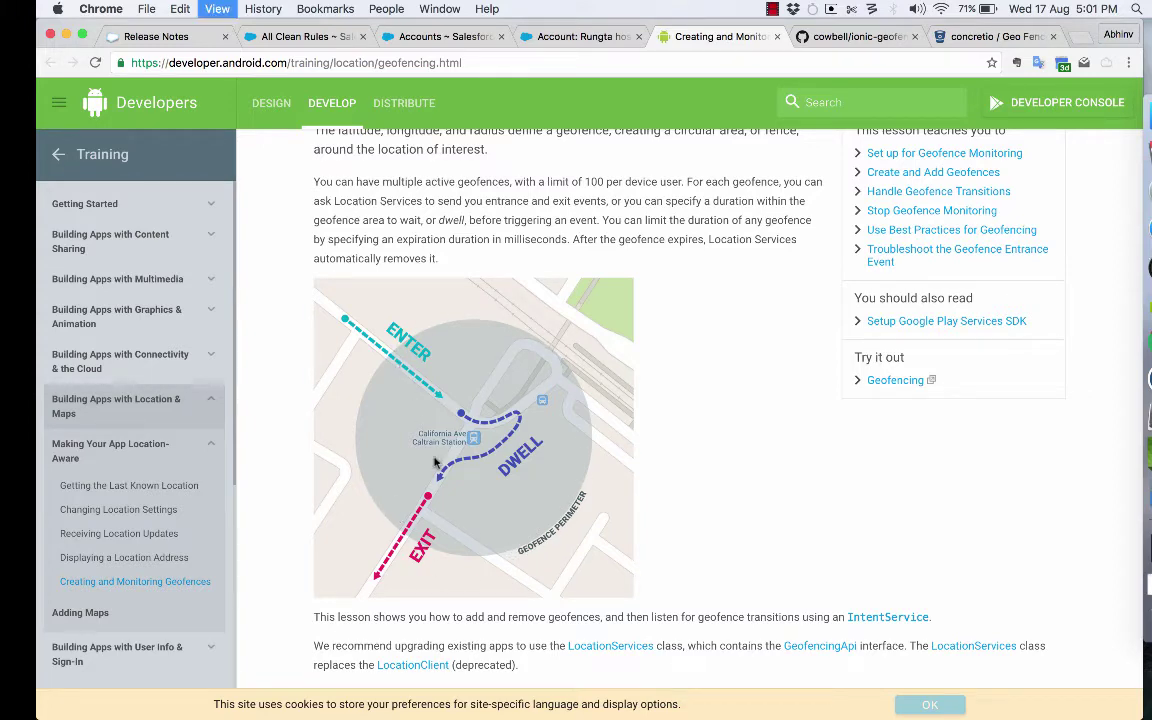
pyautogui.press('super+equal')
pyautogui.press('super+equal')
pyautogui.scroll(-3, 440, 418)
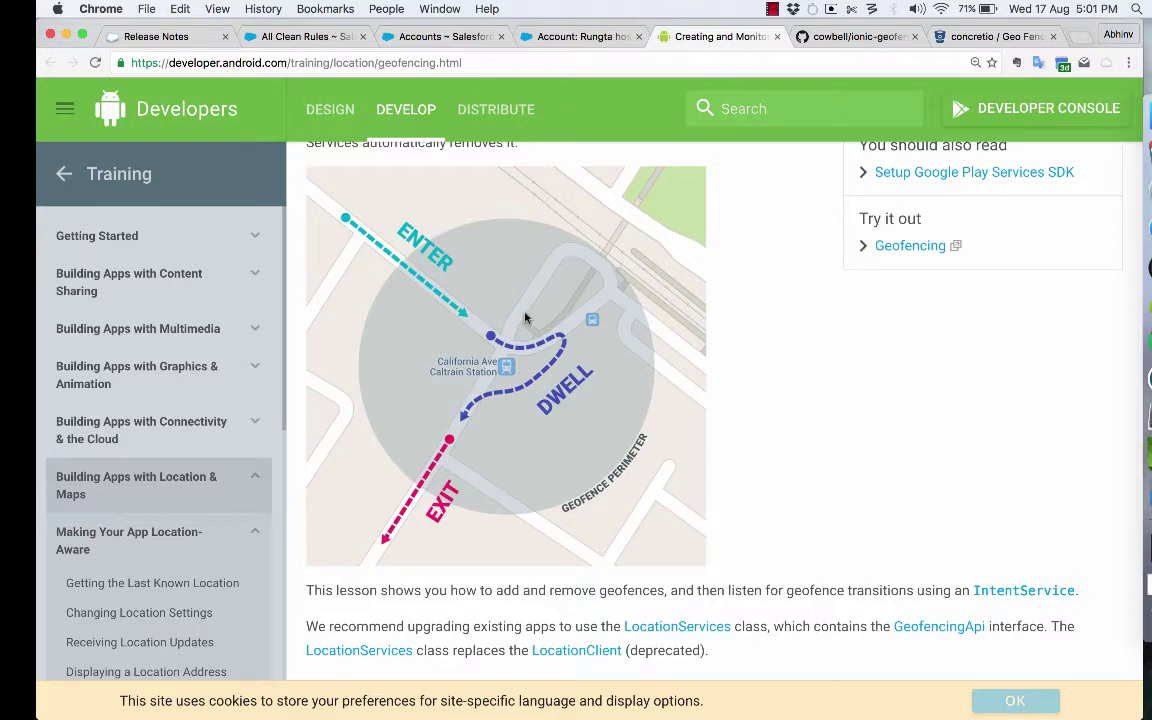
# - Review the cowbell/ionic-geofence GitHub repository, including its file list, README screenshots, installation commands and supported platforms
pyautogui.hotkey('ctrl', 'Tab')
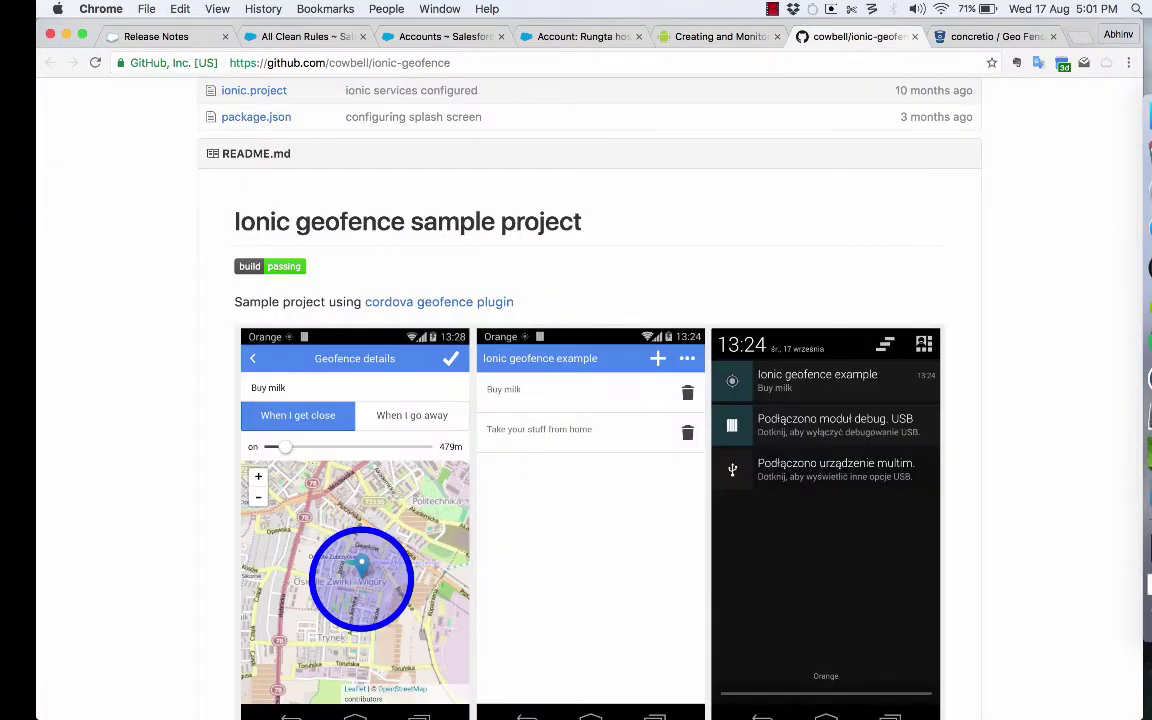
pyautogui.scroll(10, 512, 309)
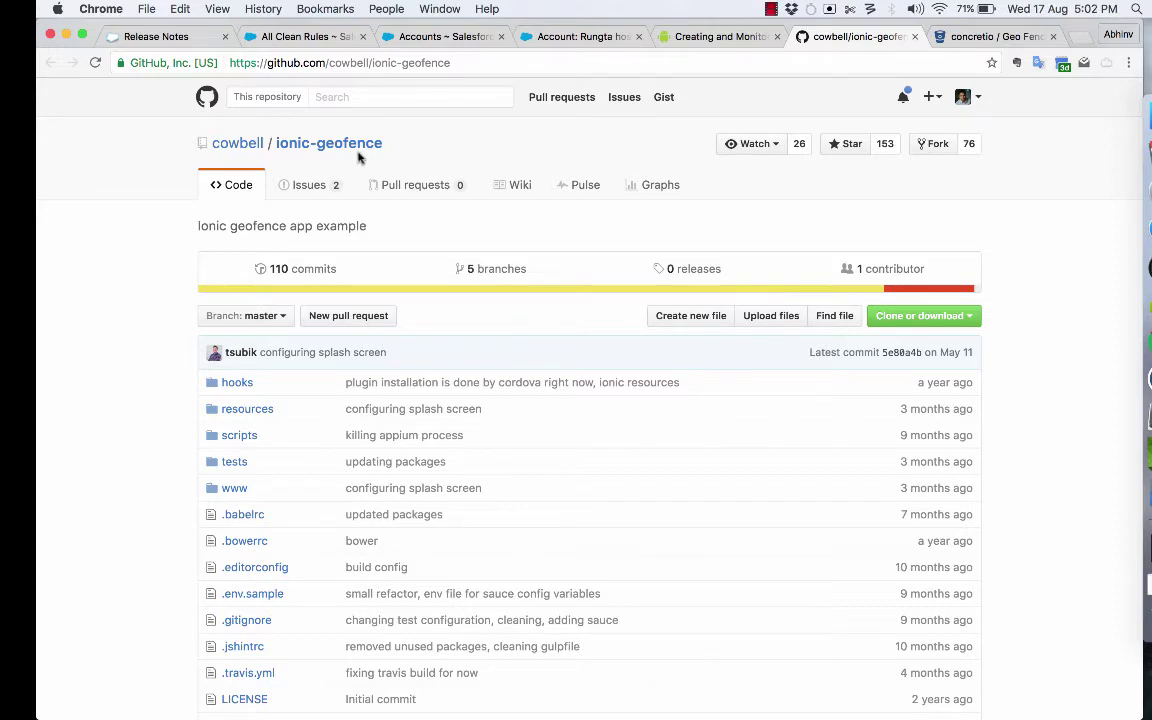
pyautogui.scroll(-10, 339, 163)
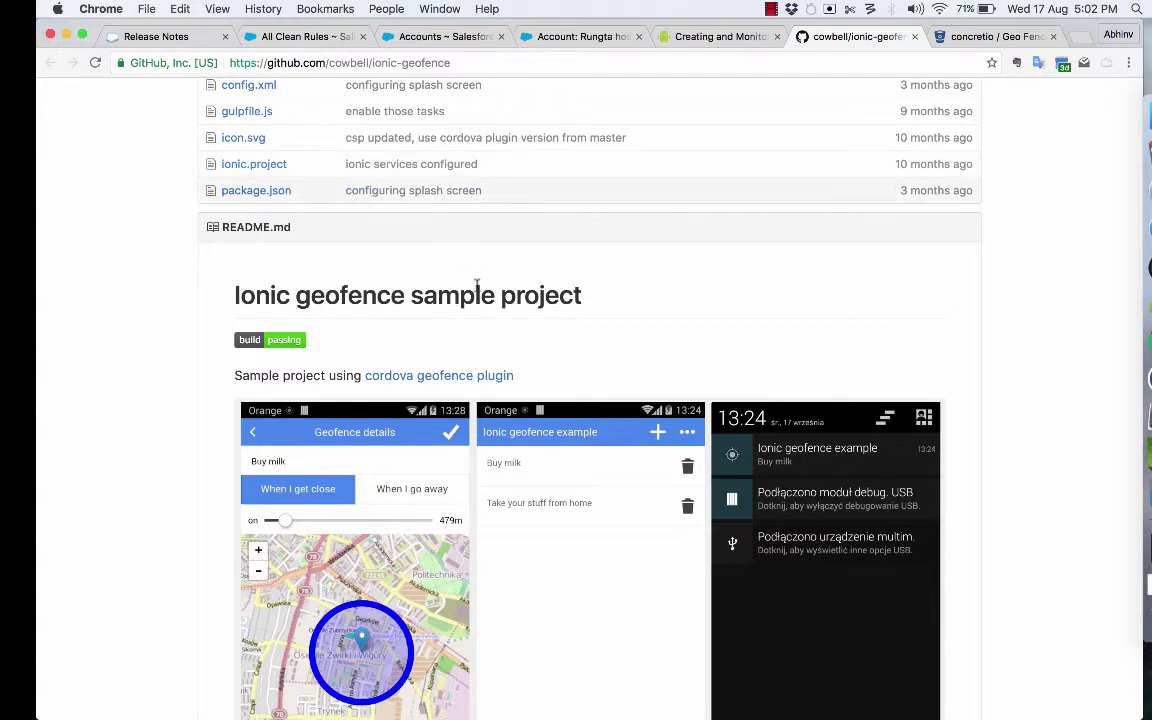
pyautogui.scroll(-10, 489, 314)
pyautogui.scroll(-3, 489, 317)
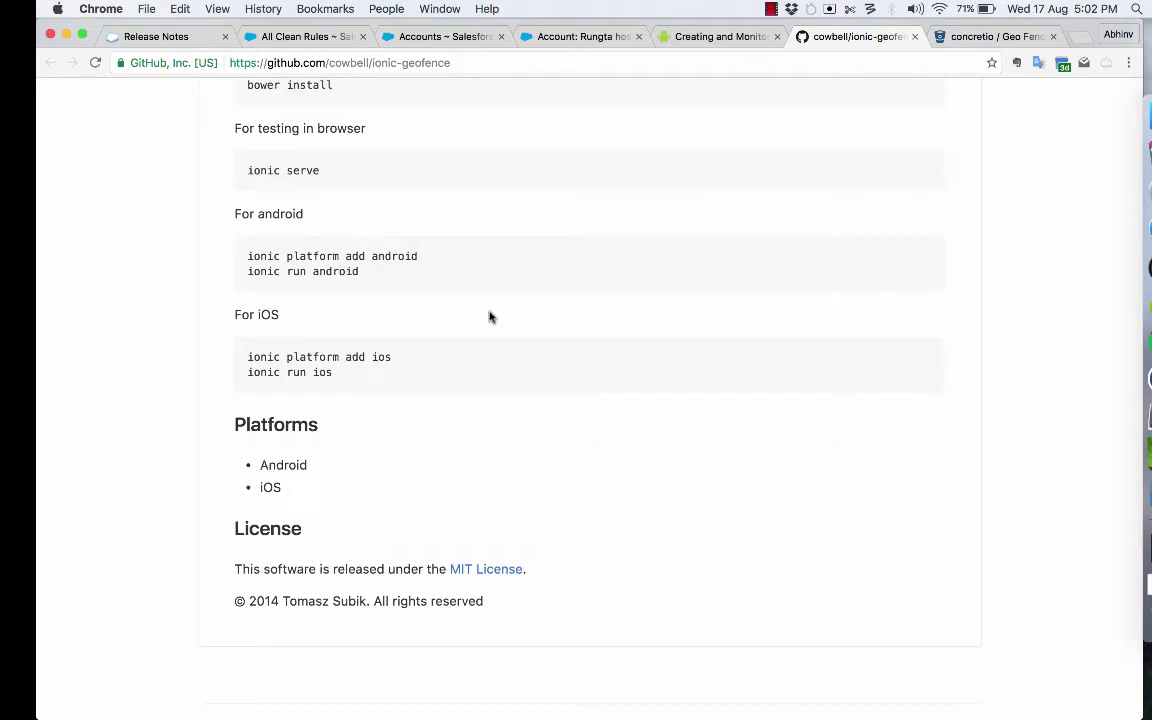
pyautogui.scroll(3, 489, 317)
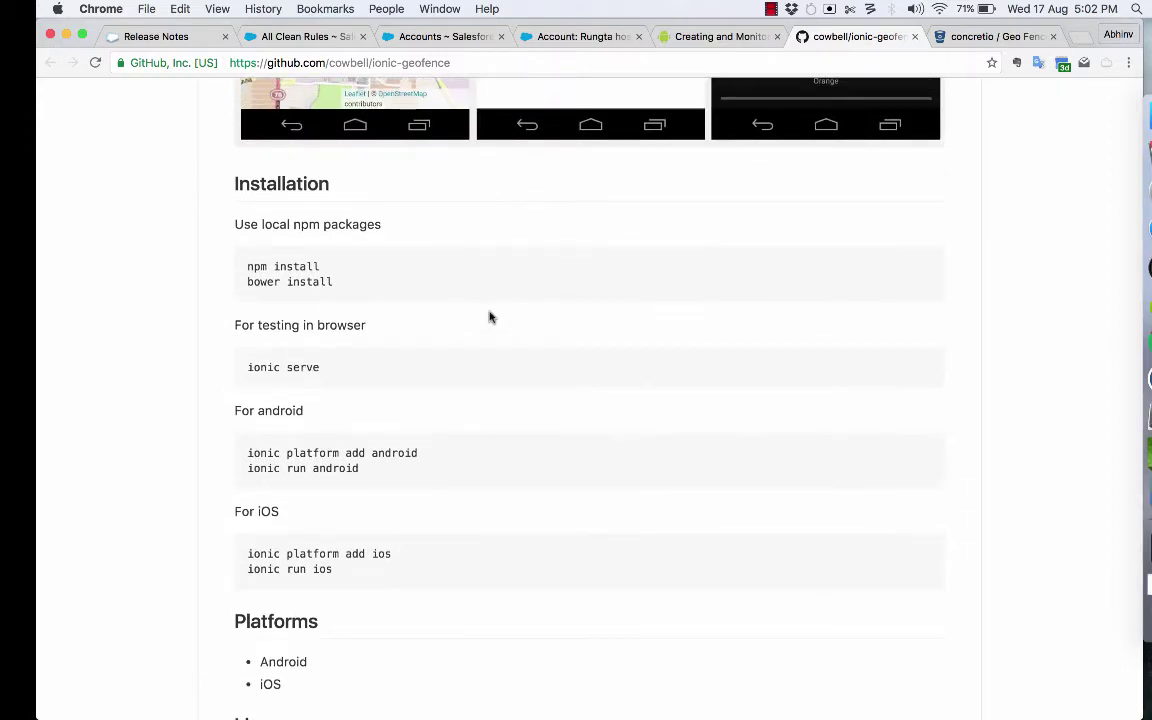
pyautogui.scroll(7, 489, 317)
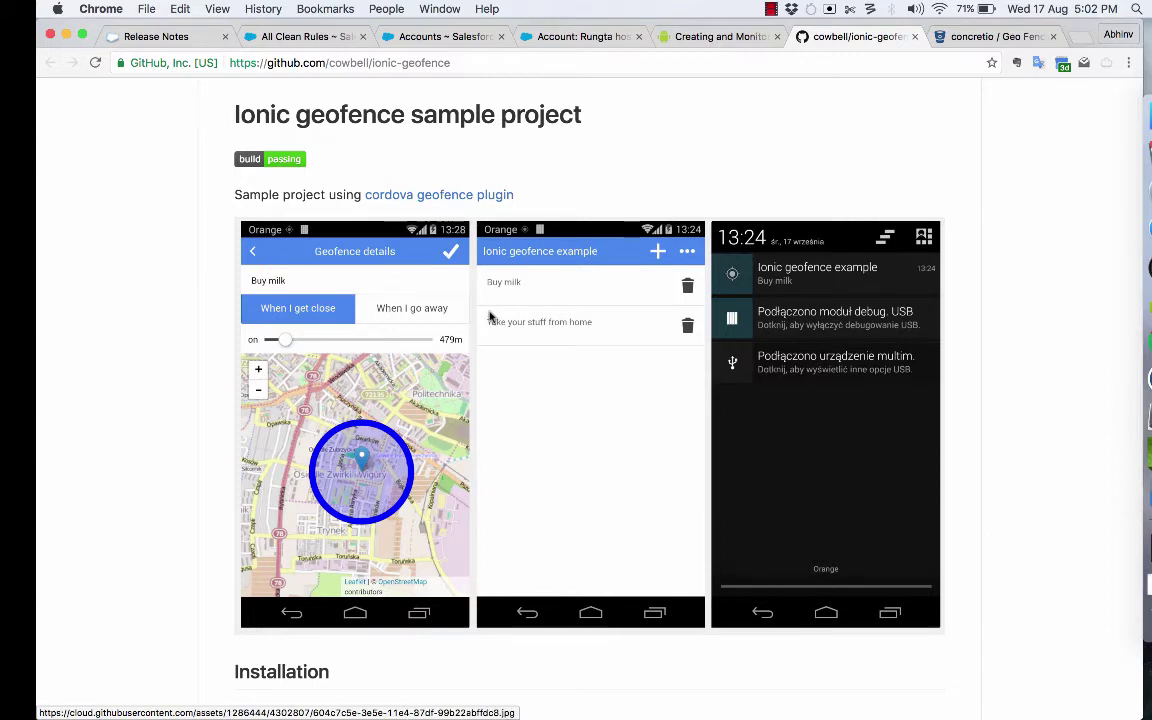
# - Switch to the mirrored Android phone, open Developer options in its settings, and check the mock location app setting
pyautogui.hotkey('ctrl', 'Right')
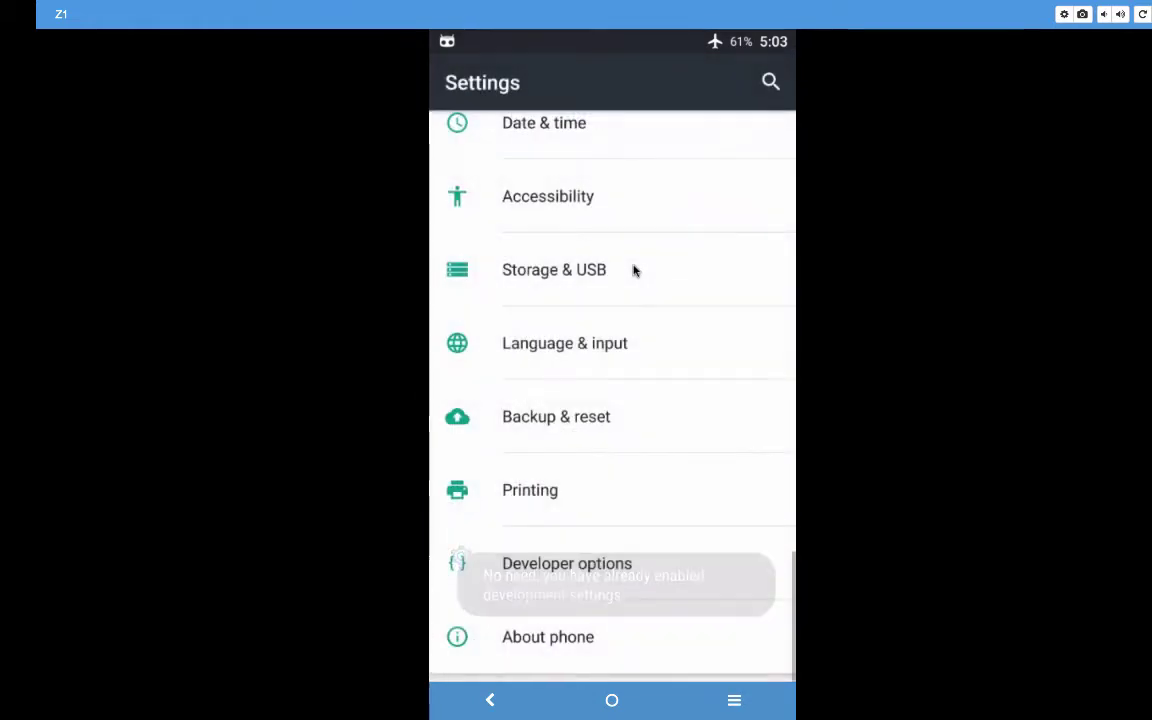
pyautogui.click(612, 566)
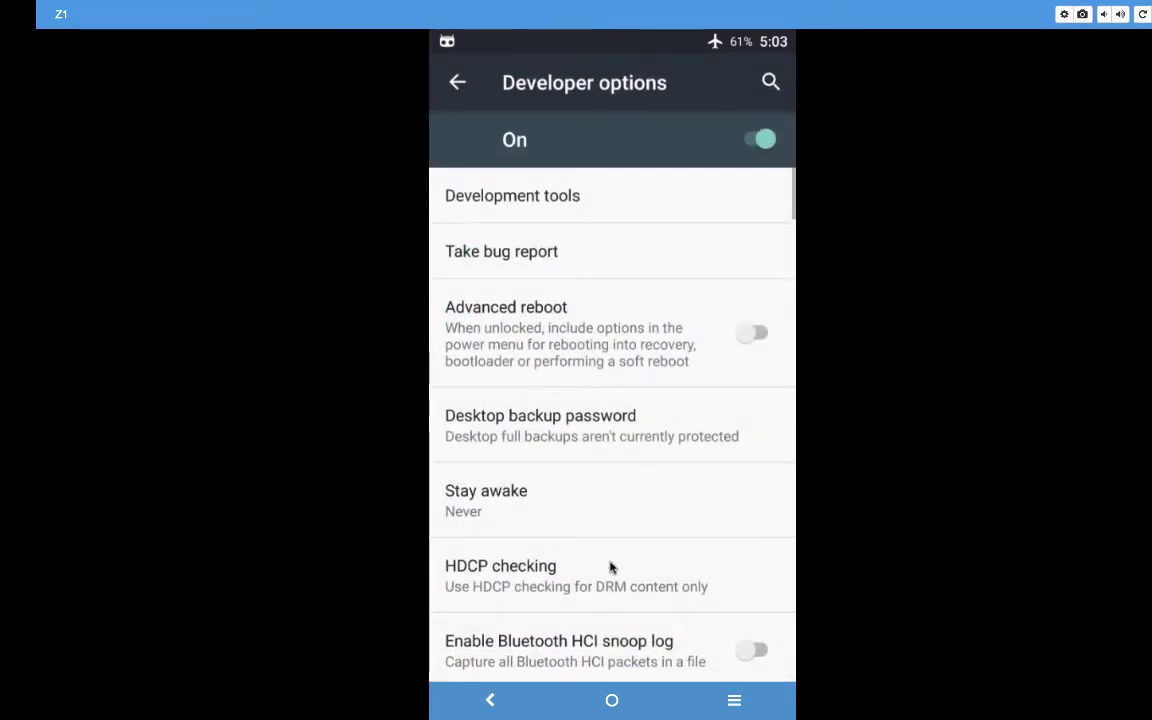
pyautogui.scroll(-4, 612, 567)
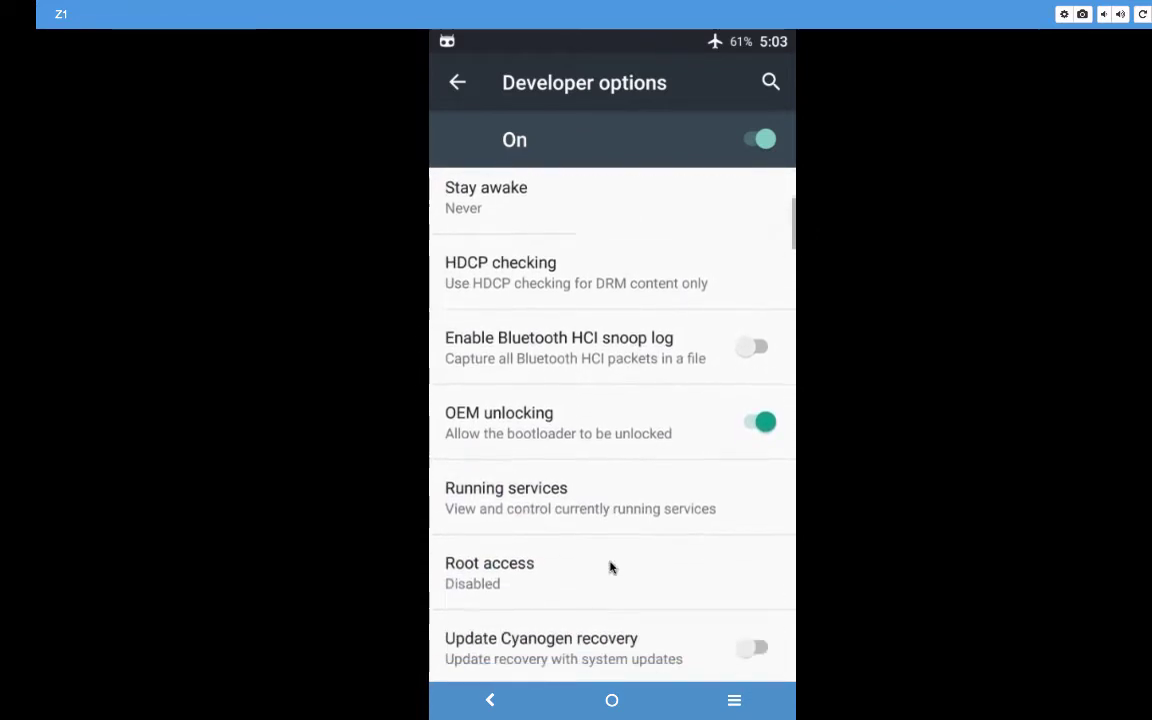
pyautogui.scroll(-10, 612, 567)
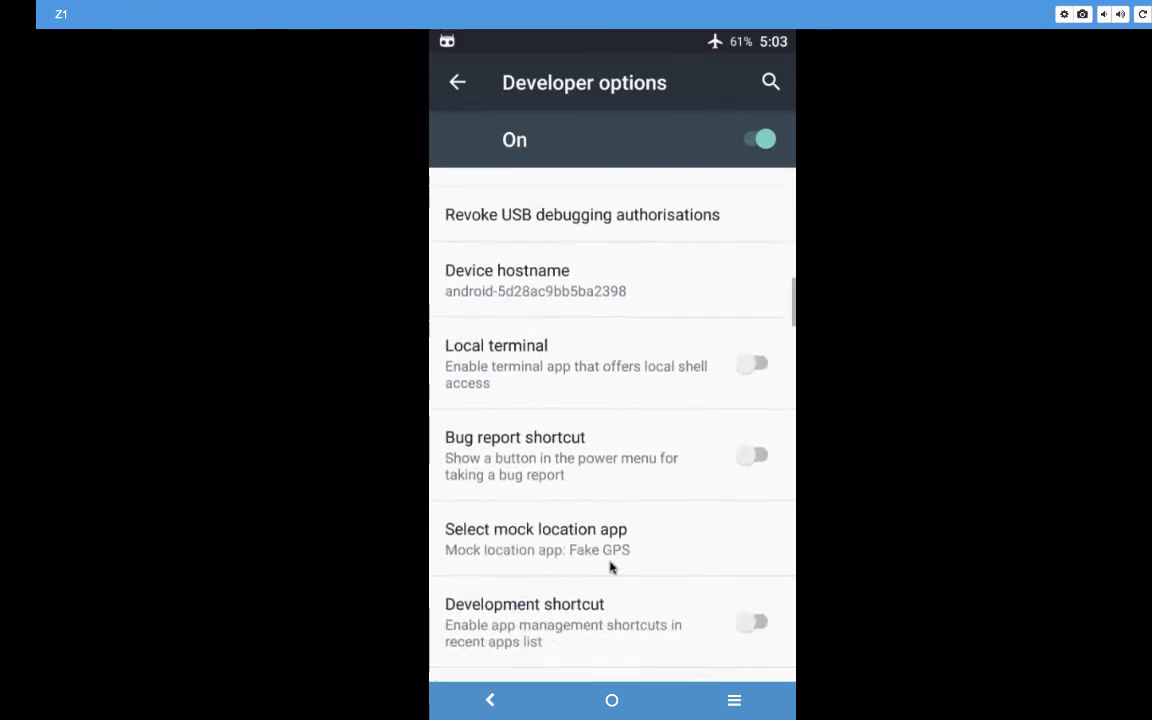
pyautogui.scroll(-3, 612, 567)
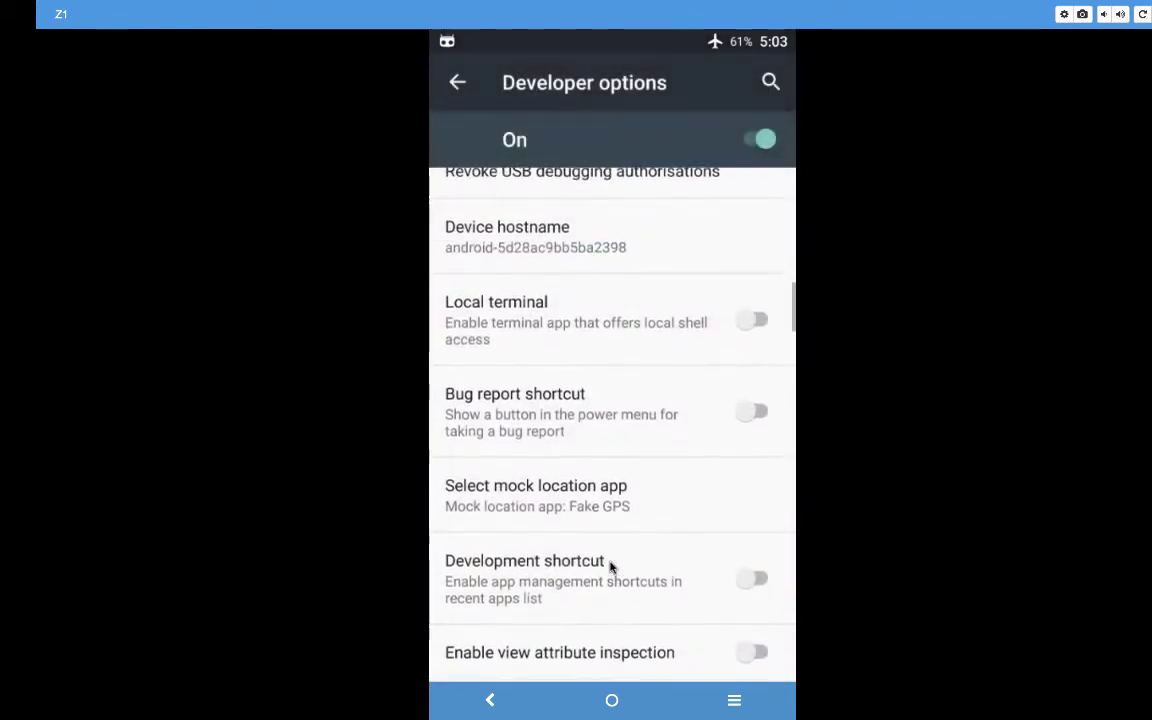
pyautogui.scroll(2, 610, 567)
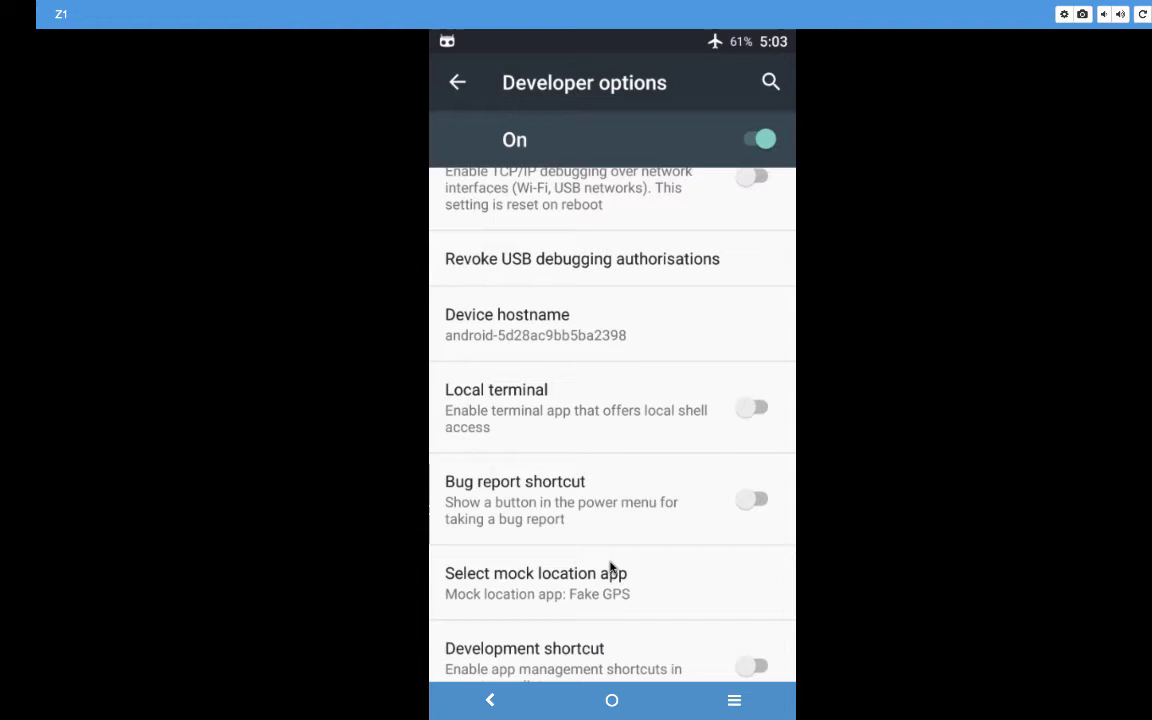
# - Check the Android debugging settings in Developer options, and return to the phone's home screen
pyautogui.scroll(5, 610, 567)
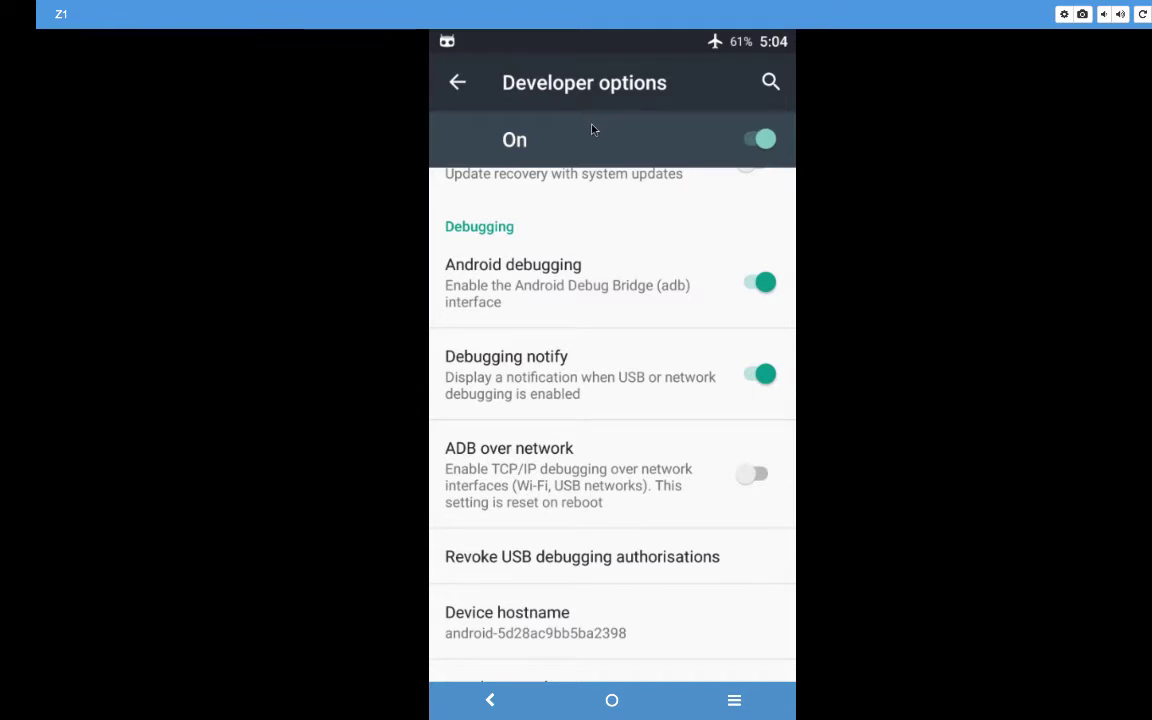
pyautogui.scroll(4, 591, 129)
pyautogui.scroll(-1, 591, 129)
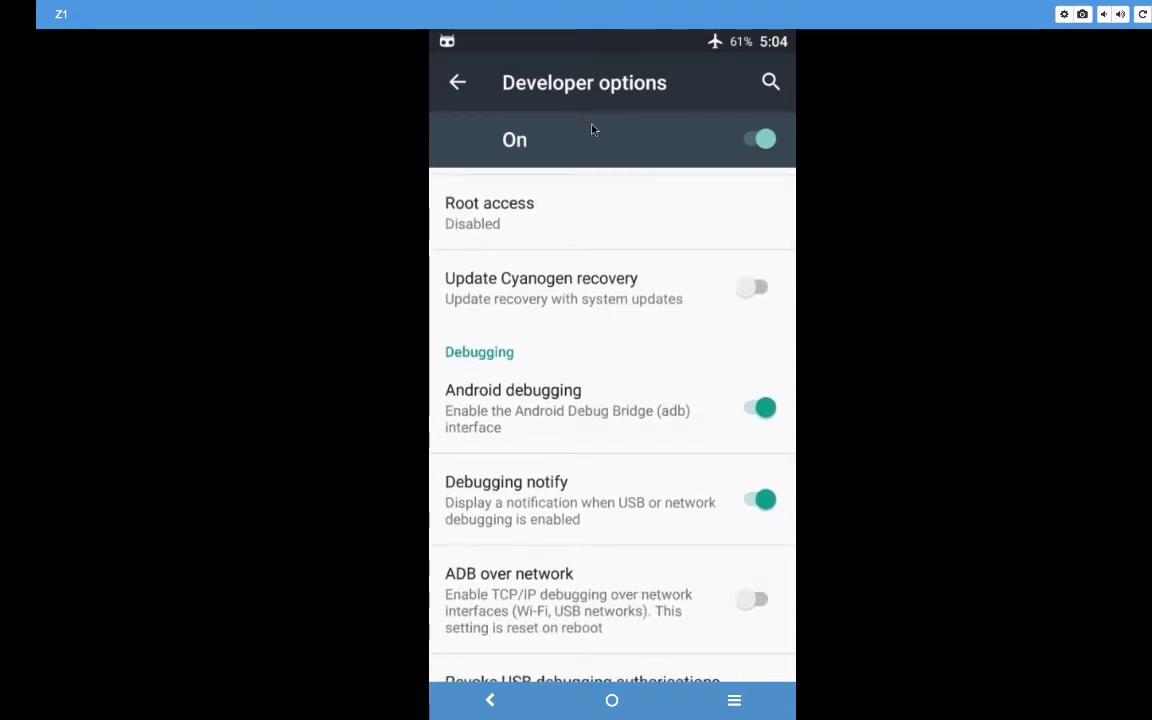
pyautogui.scroll(-3, 591, 129)
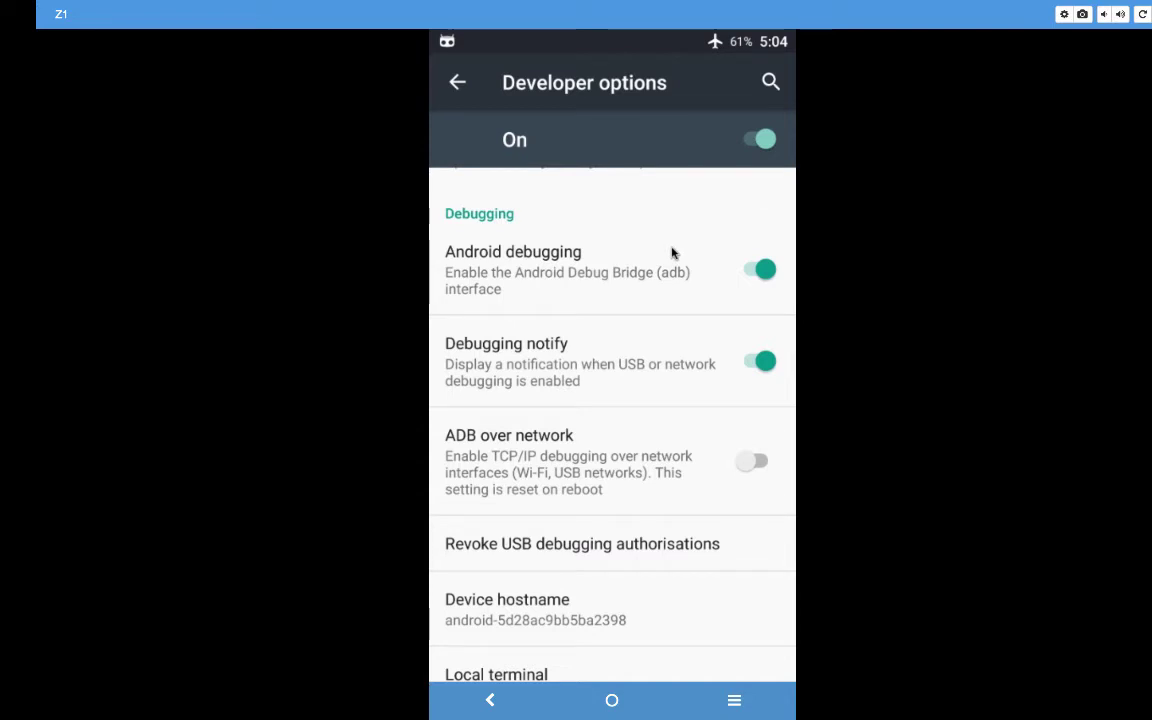
pyautogui.press('Escape')
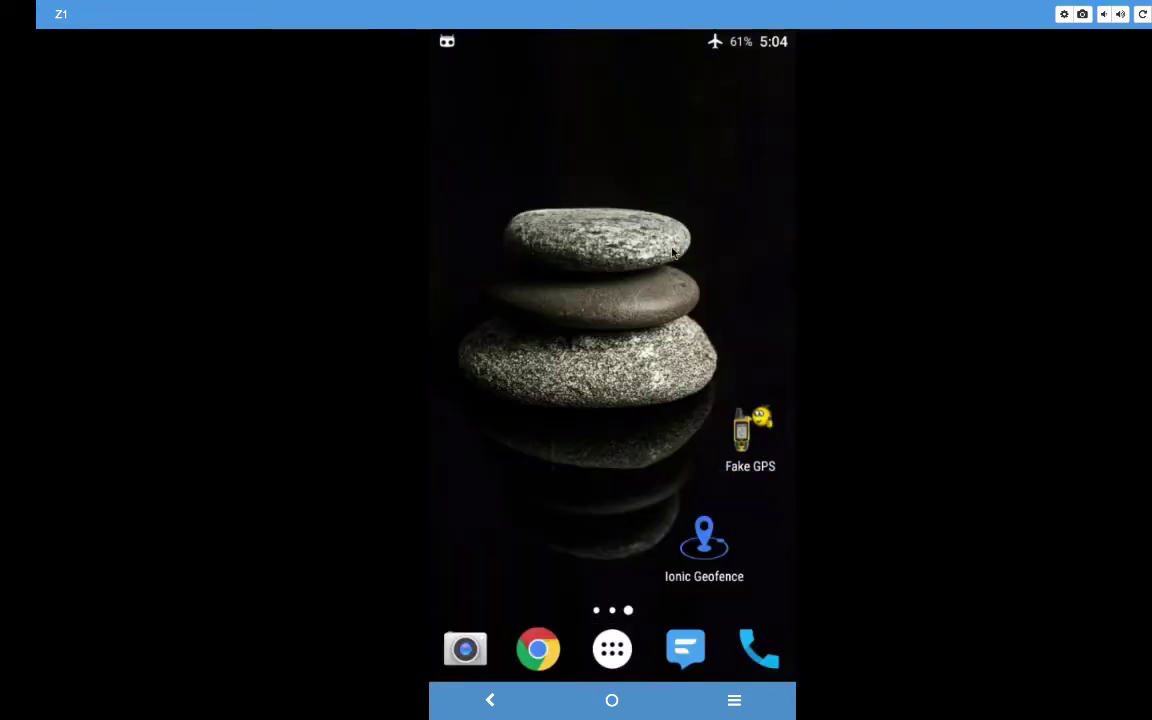
# - Open the Ionic Geofence app, check the additional options for its geofence list, and dismiss them
pyautogui.click(703, 545)
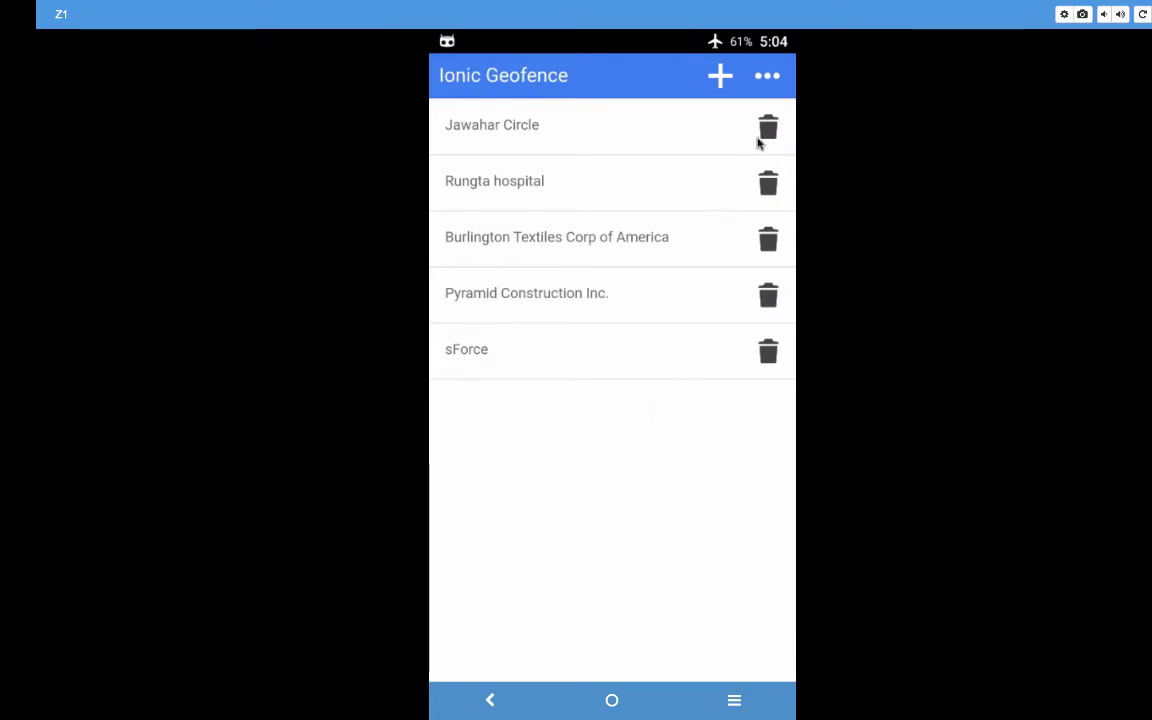
pyautogui.click(769, 80)
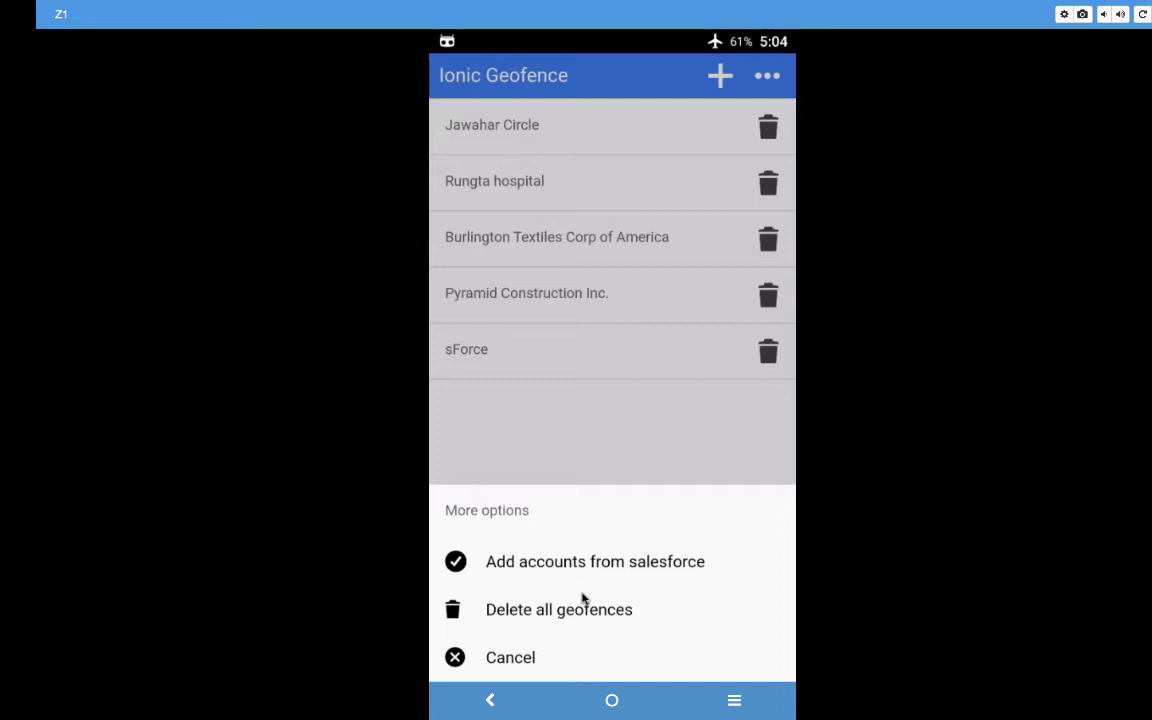
pyautogui.click(632, 427)
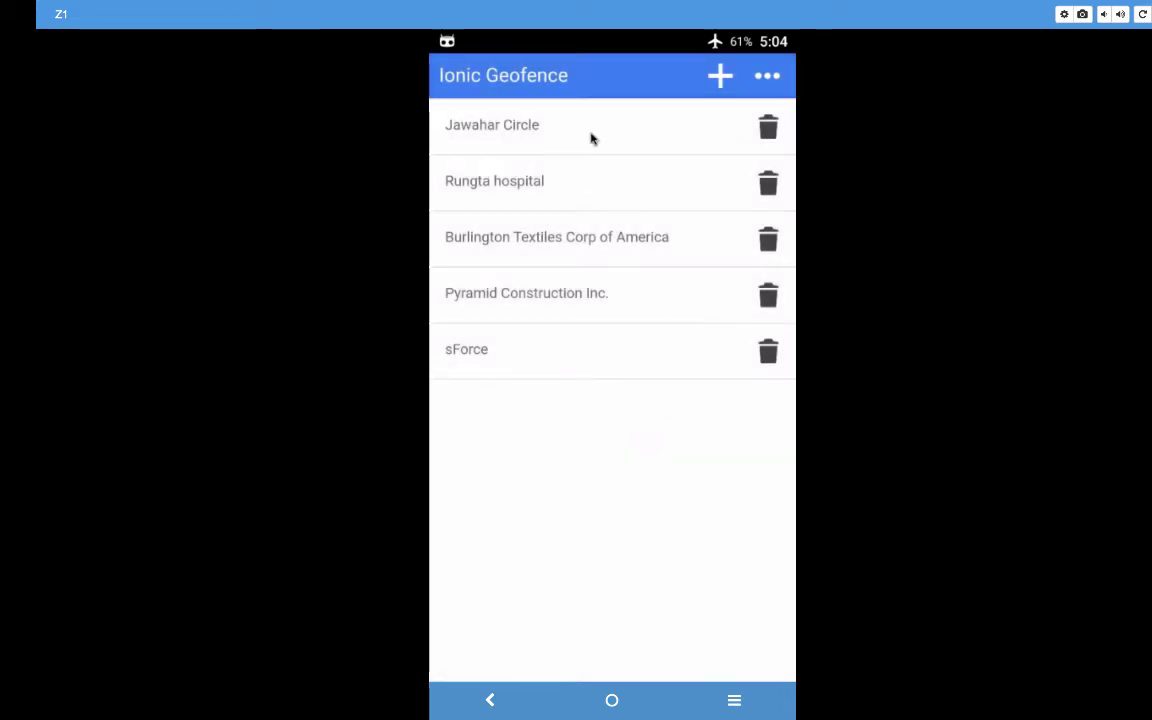
# - Open the Jawahar Circle geofence, inspect its area on the map, set its radius to 1057 m and save it
pyautogui.click(508, 131)
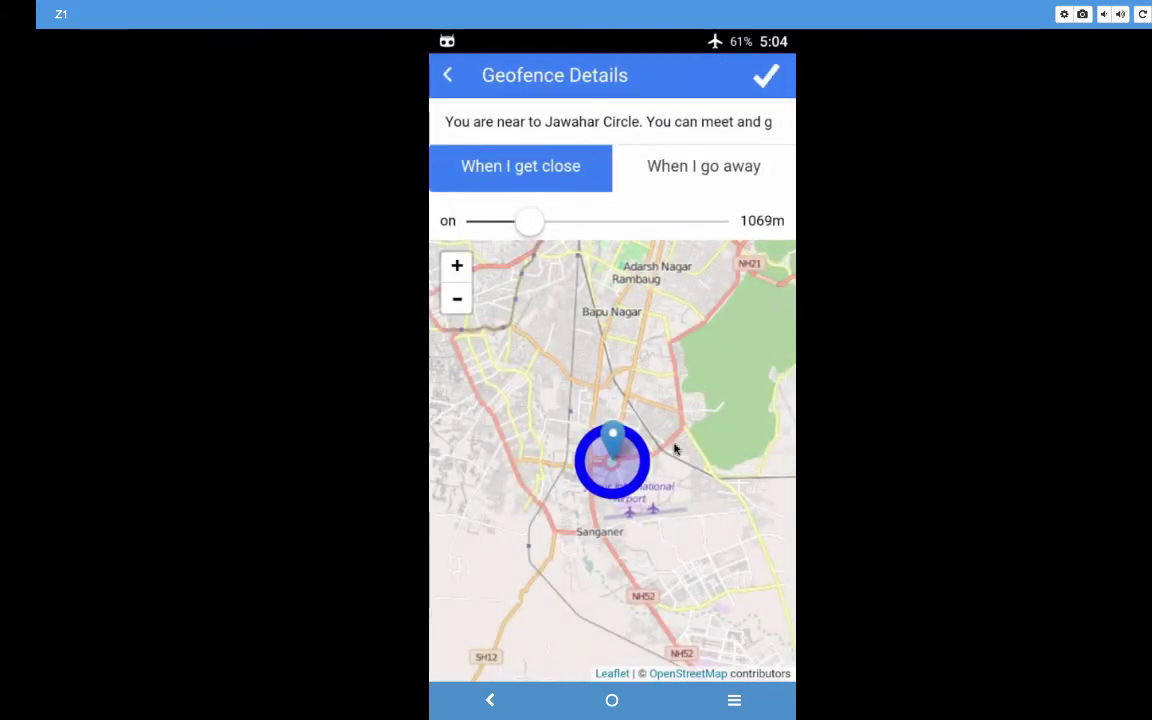
pyautogui.click(460, 270)
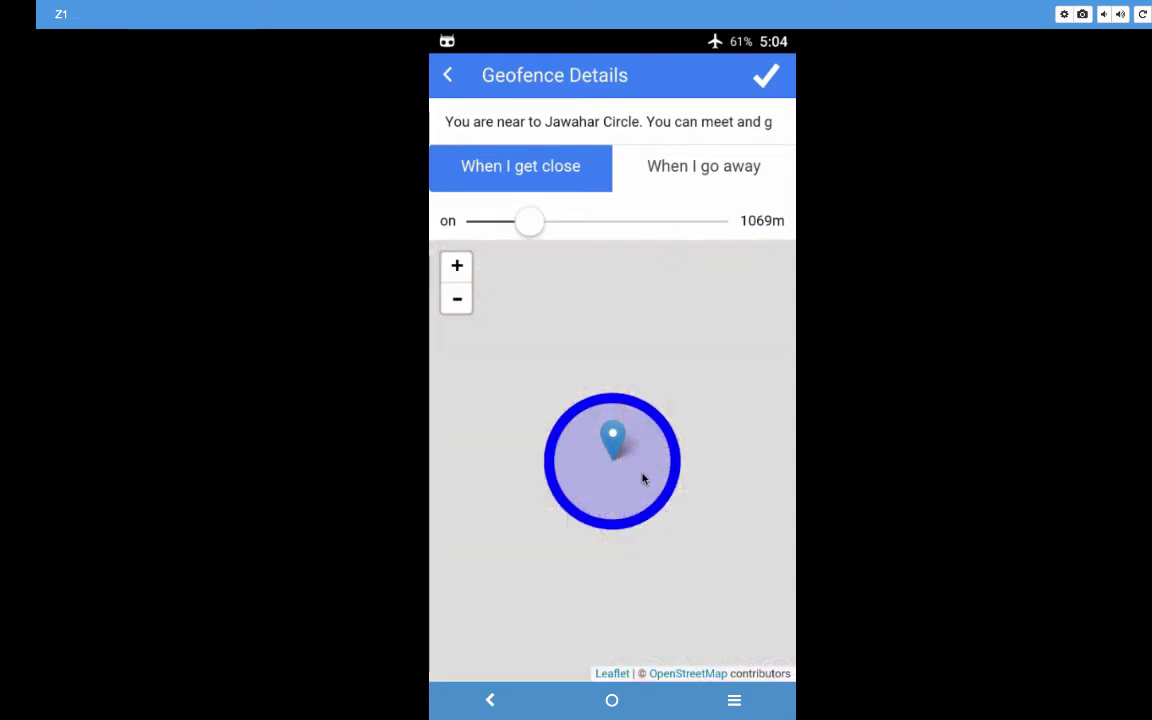
pyautogui.click(458, 300)
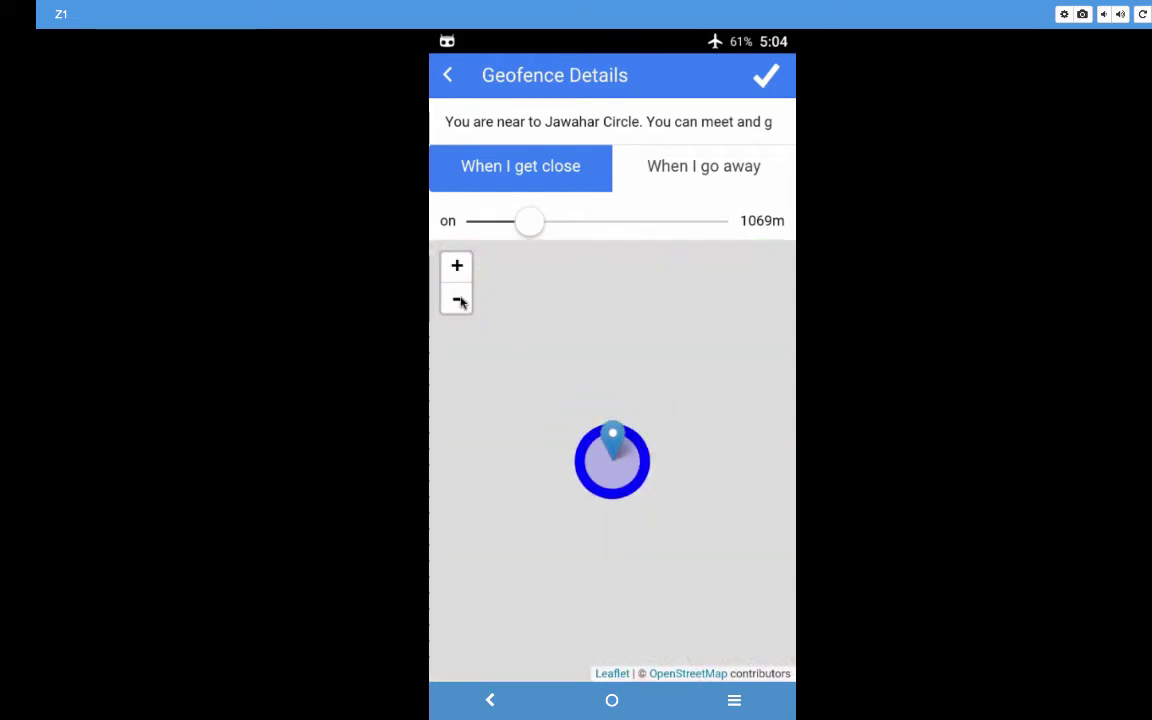
pyautogui.doubleClick(615, 468)
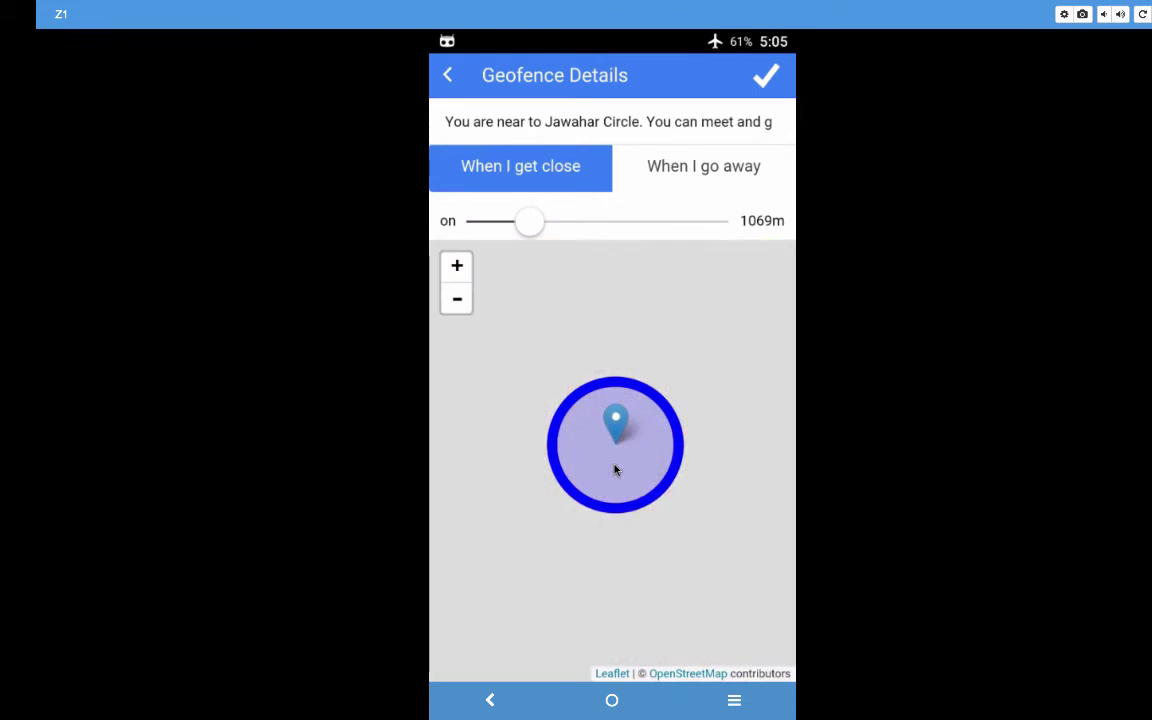
pyautogui.scroll(-2, 615, 470)
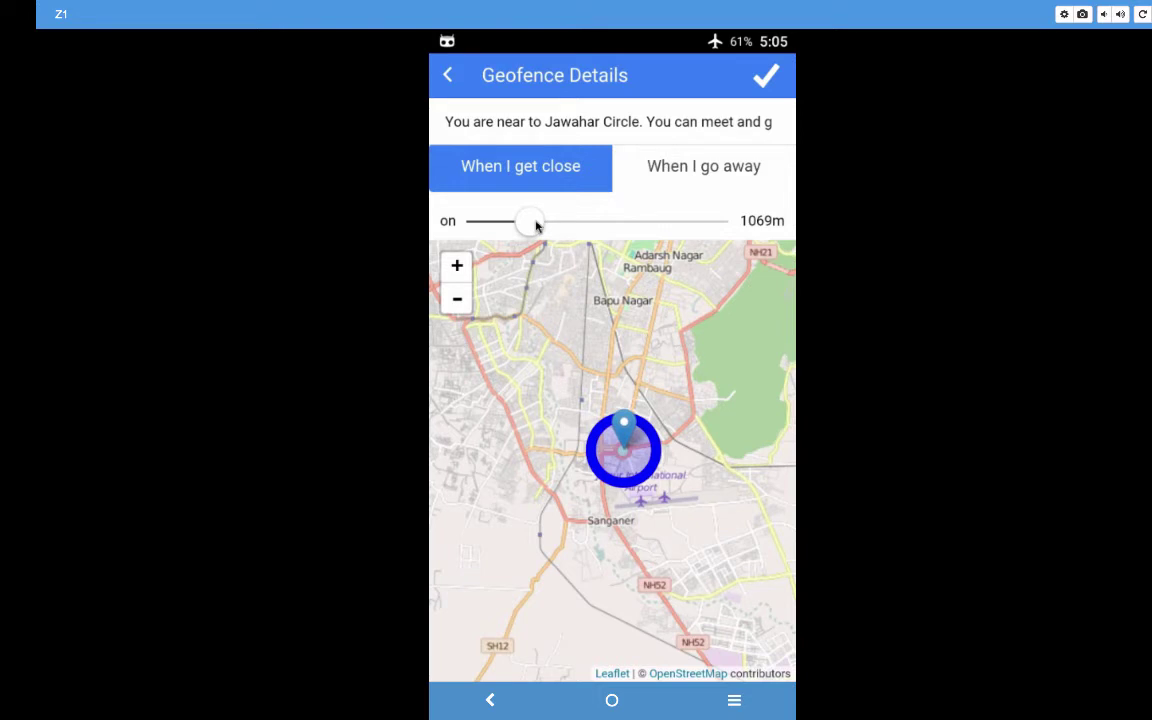
pyautogui.moveTo(537, 226)
pyautogui.mouseDown()
pyautogui.moveTo(687, 231)
pyautogui.moveTo(514, 233)
pyautogui.moveTo(679, 230)
pyautogui.moveTo(529, 225)
pyautogui.mouseUp()
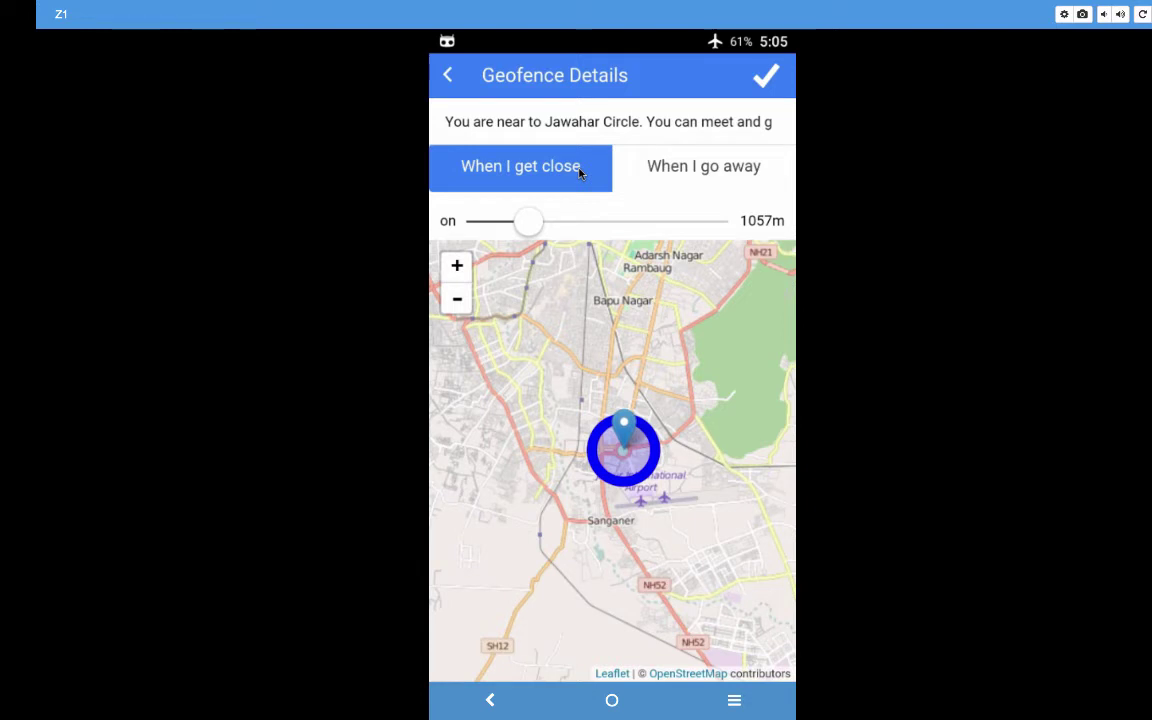
pyautogui.click(766, 78)
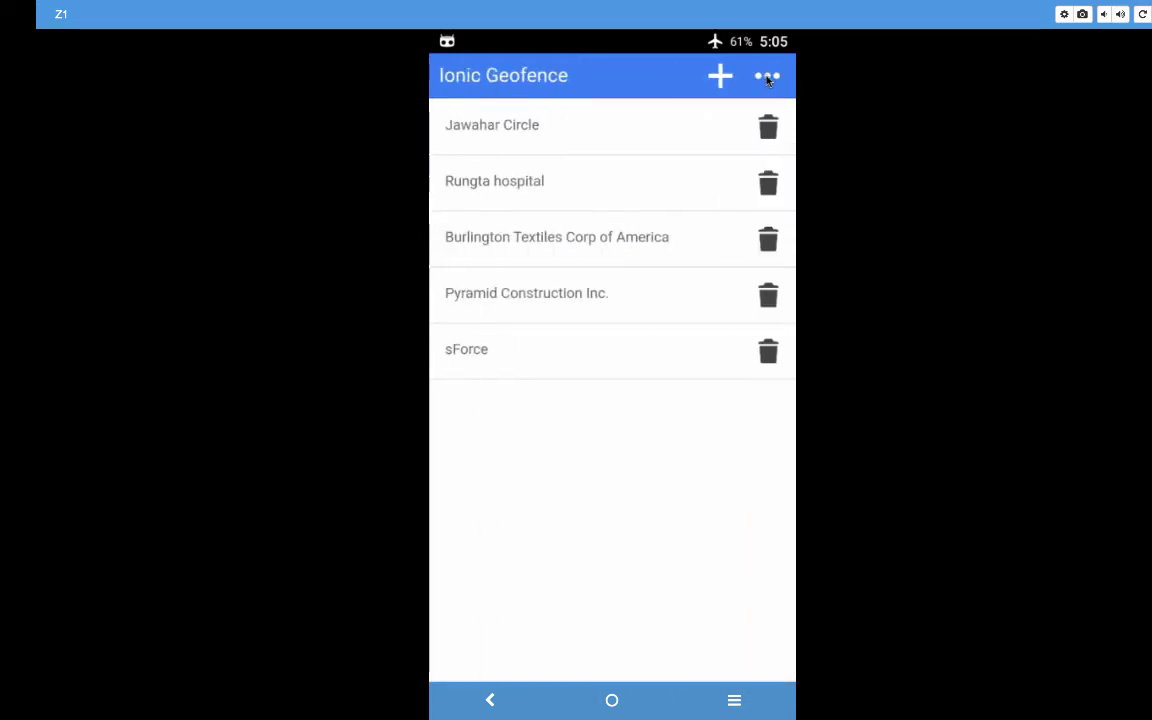
# - Open the Rungta hospital geofence, inspect its area on the map, and save it with the existing settings
pyautogui.click(625, 186)
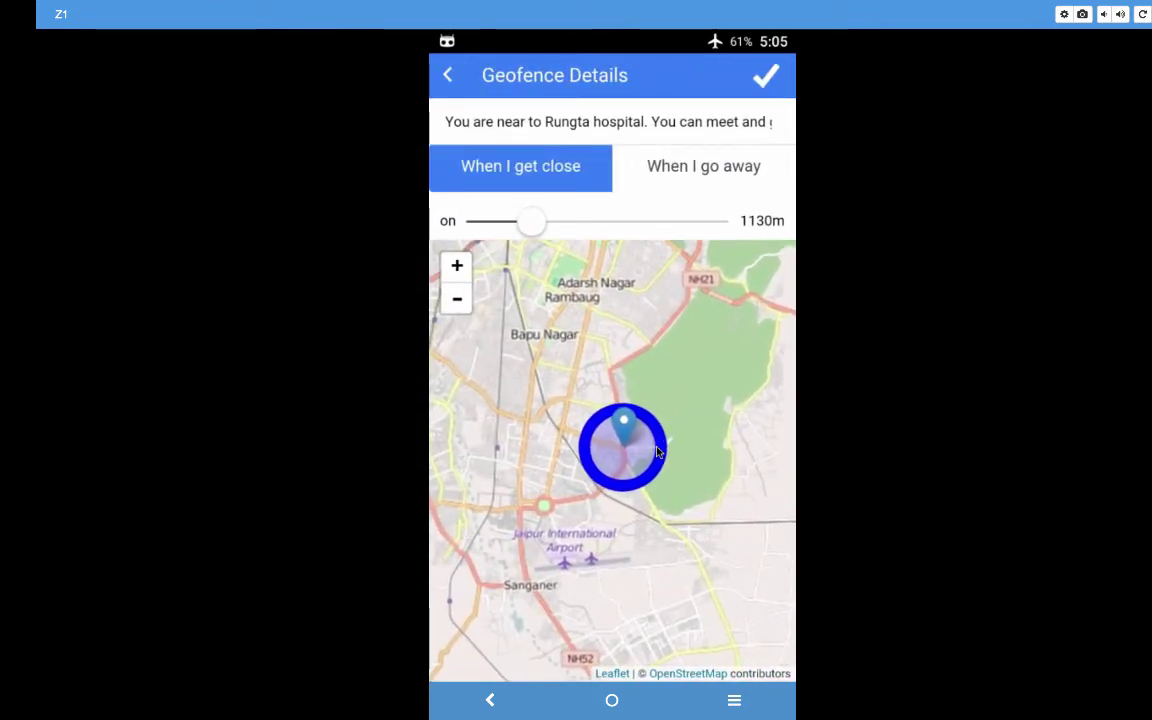
pyautogui.scroll(2, 624, 462)
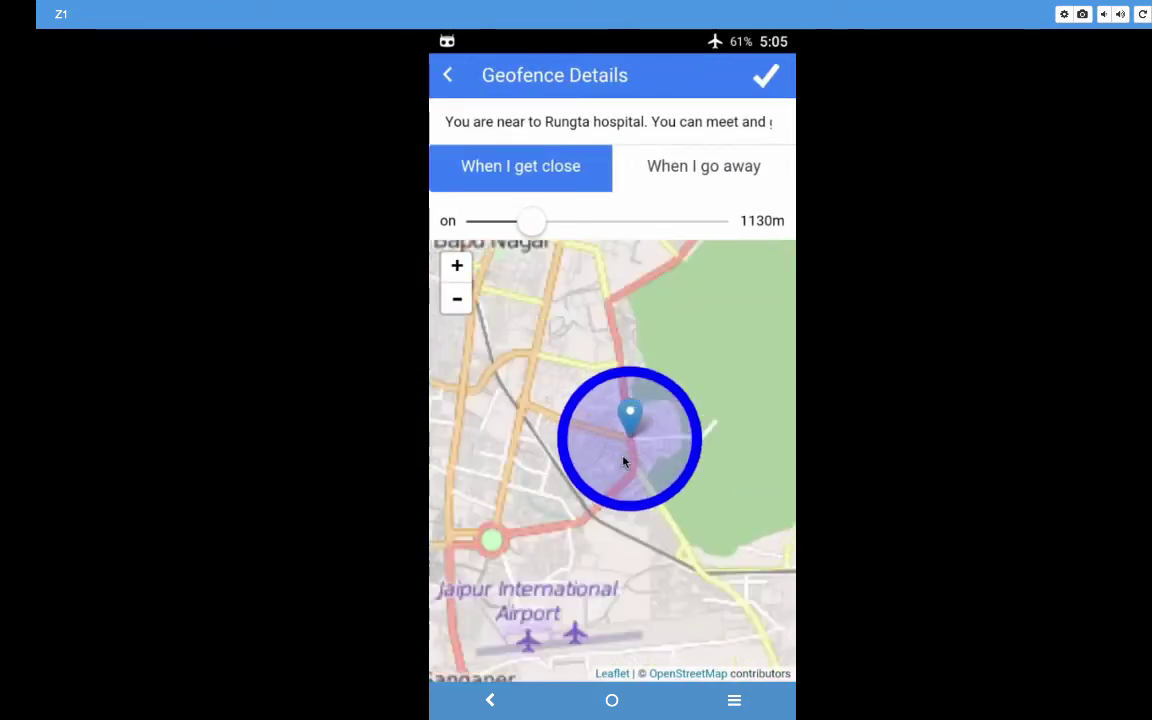
pyautogui.click(456, 299)
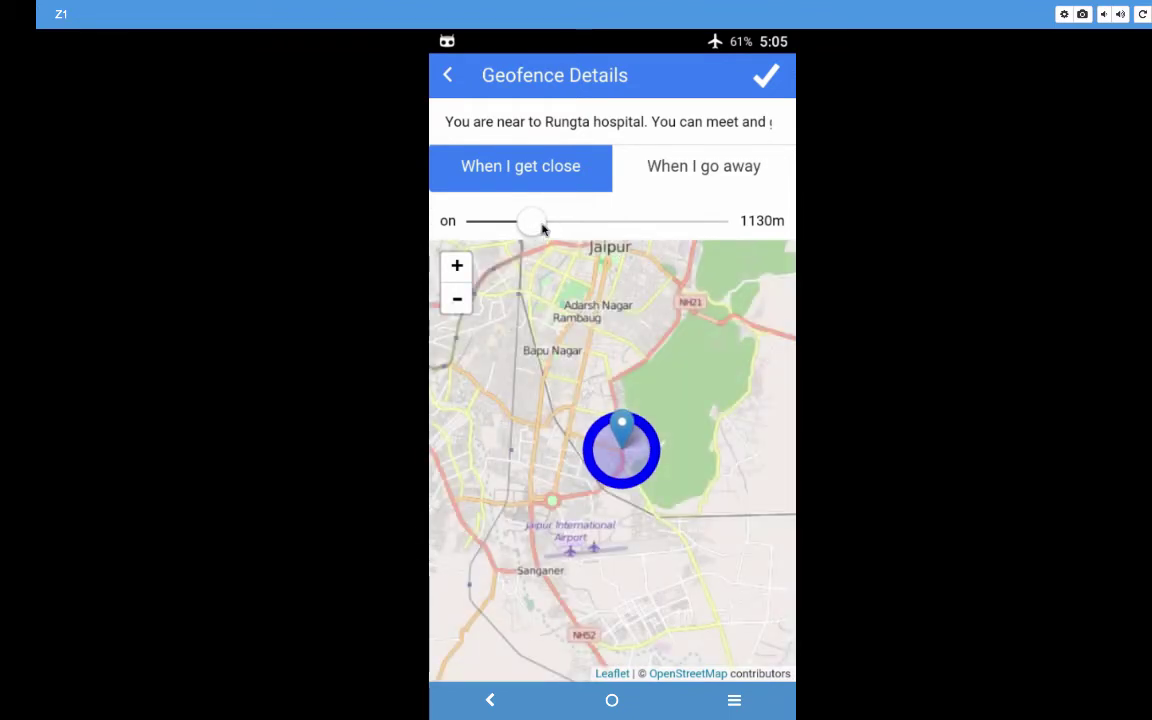
pyautogui.click(768, 76)
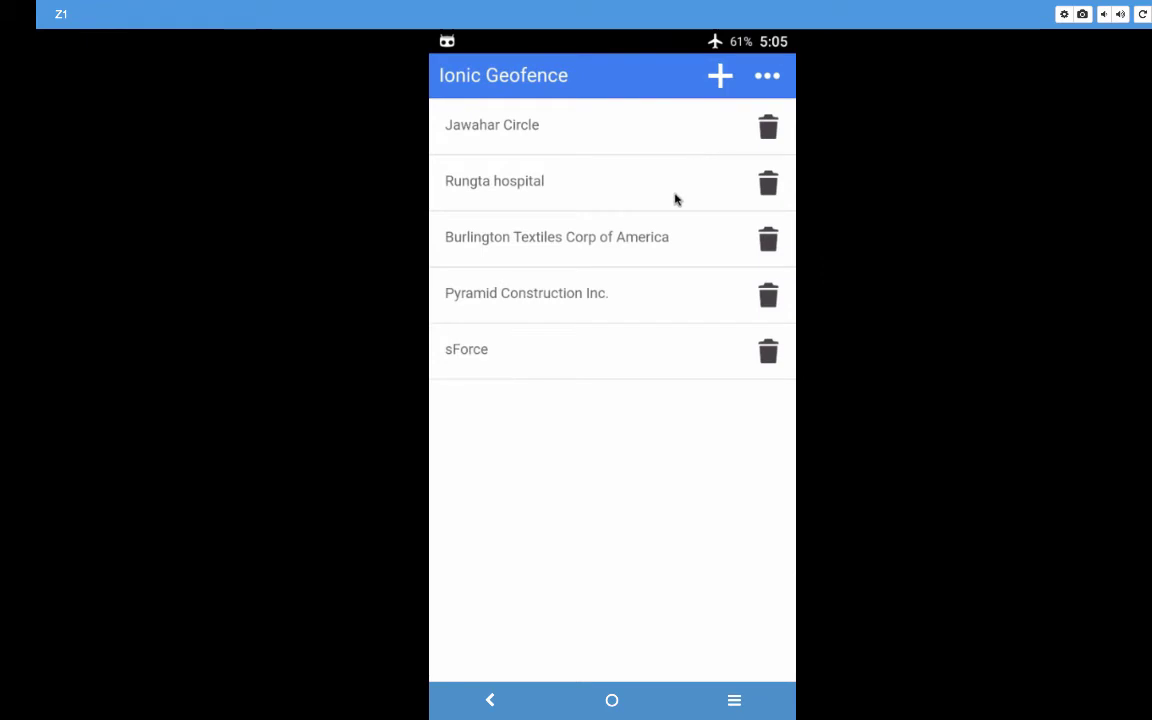
# - Switch to Fake GPS, start the mock location at Malviya Nagar, and open the Rungta hospital geofence notification
pyautogui.click(610, 712)
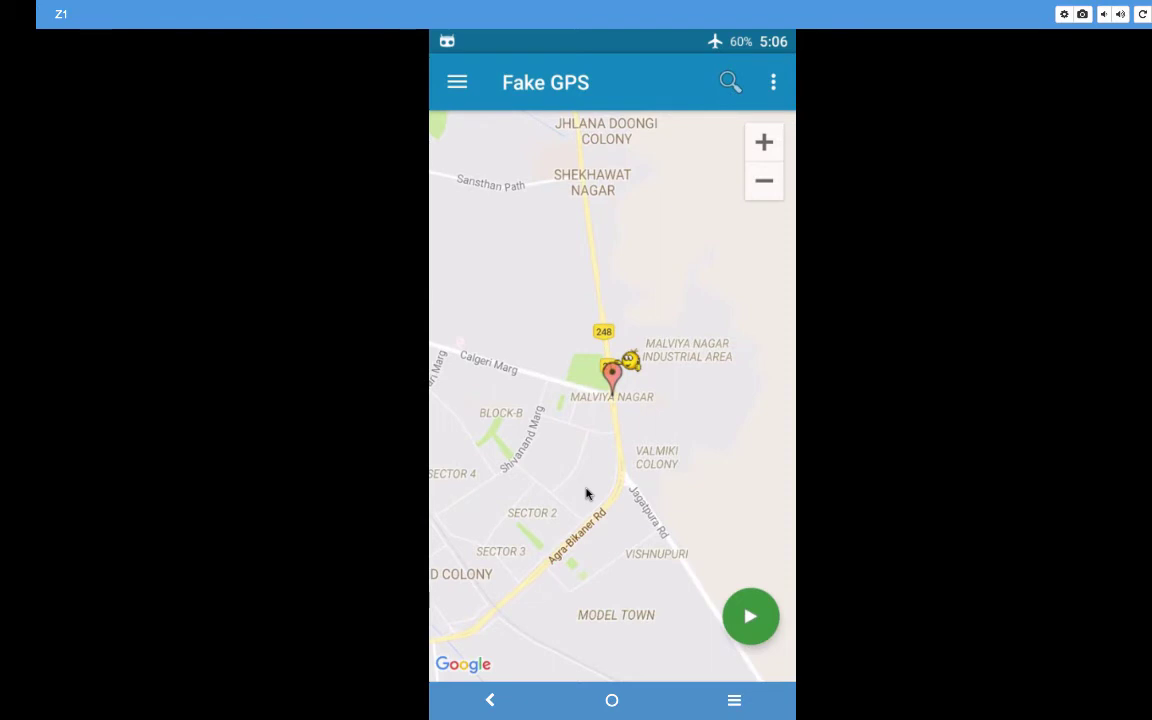
pyautogui.click(752, 615)
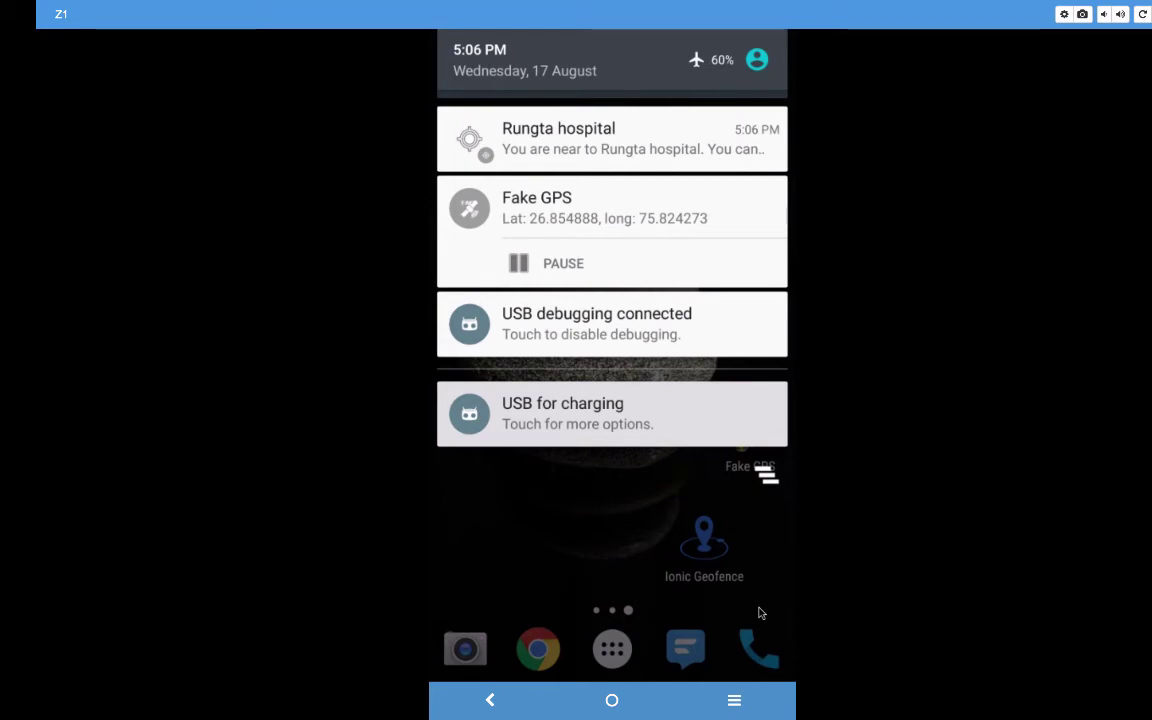
pyautogui.click(681, 135)
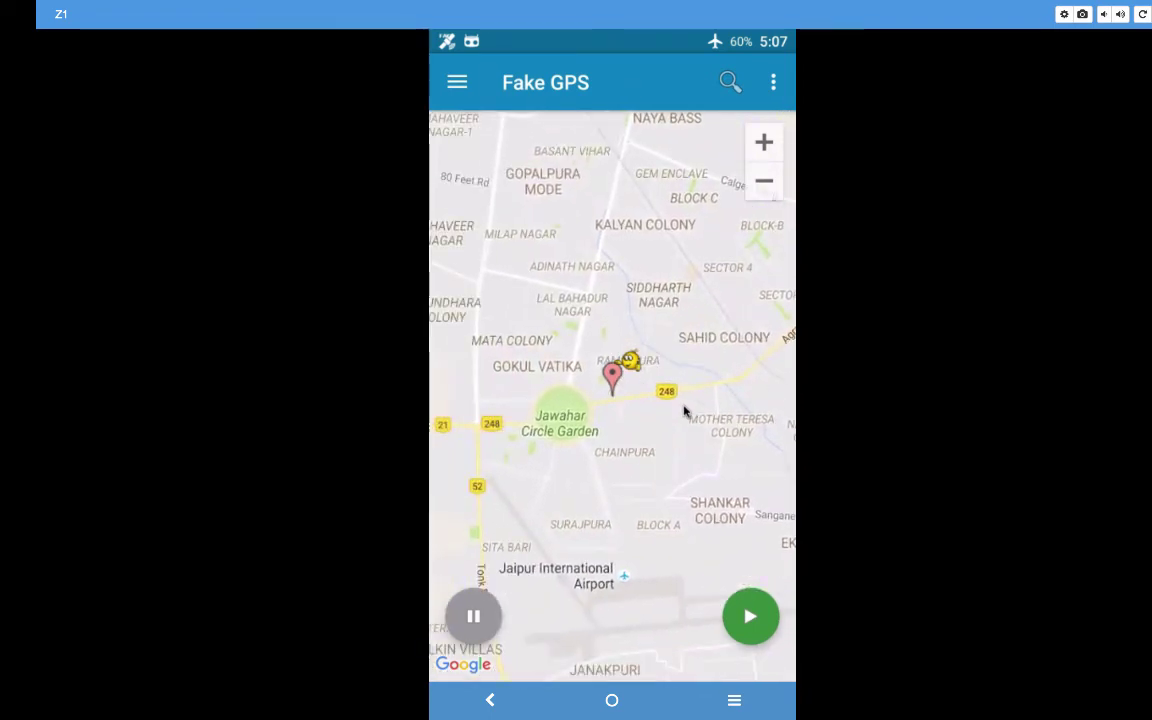
# - Start the Fake GPS mock location just east of Jawahar Circle Garden, and return to the Ionic Geofence list
pyautogui.click(752, 619)
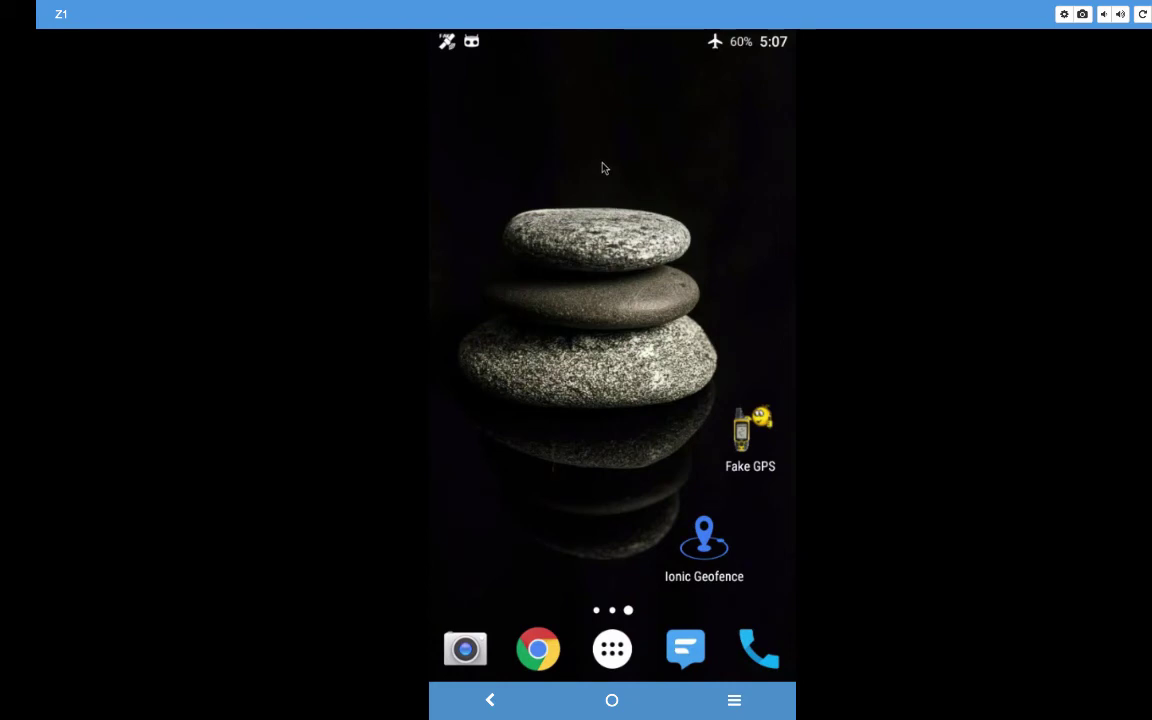
pyautogui.click(585, 59)
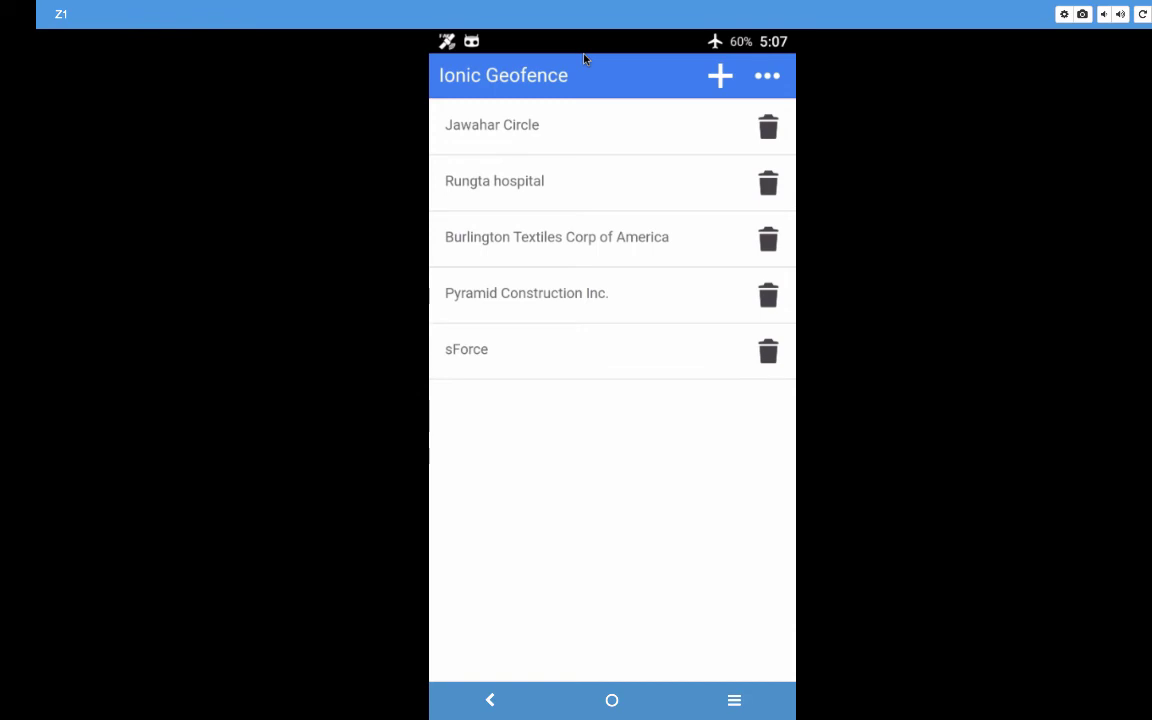
# - Switch to Sublime Text and view the geofences.js controller from its first line
pyautogui.press('super+Tab')
pyautogui.press('super+Tab')
pyautogui.press('super+Tab')
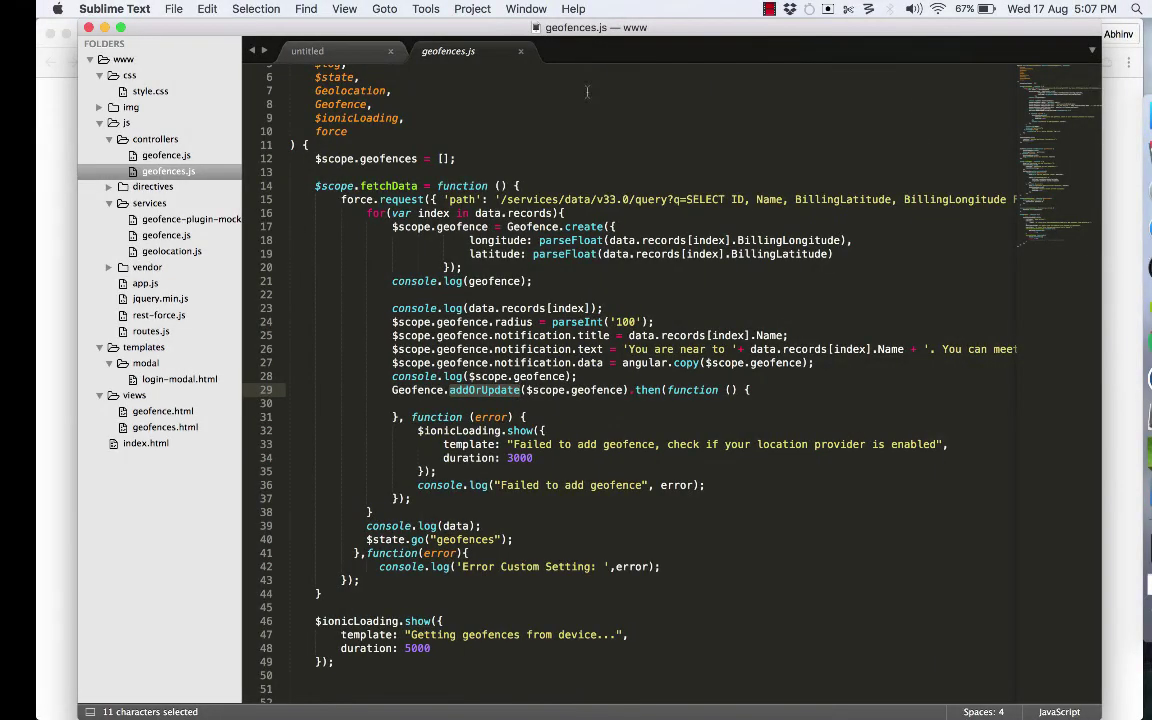
pyautogui.click(594, 298)
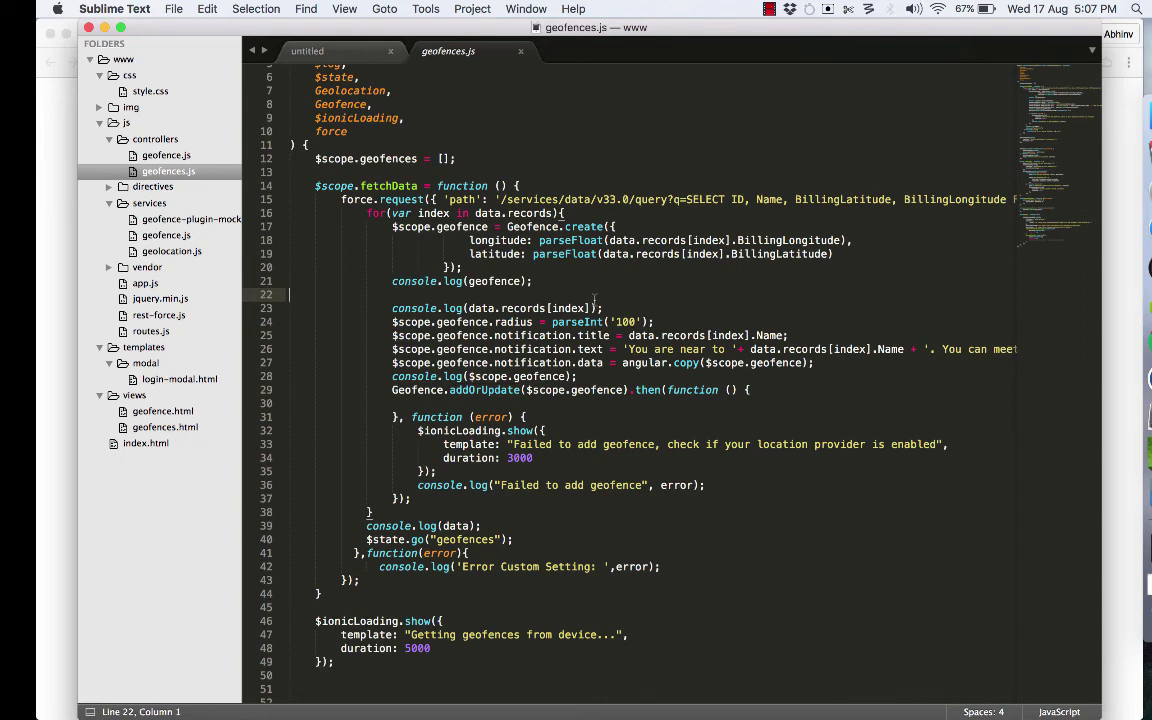
pyautogui.scroll(2, 594, 298)
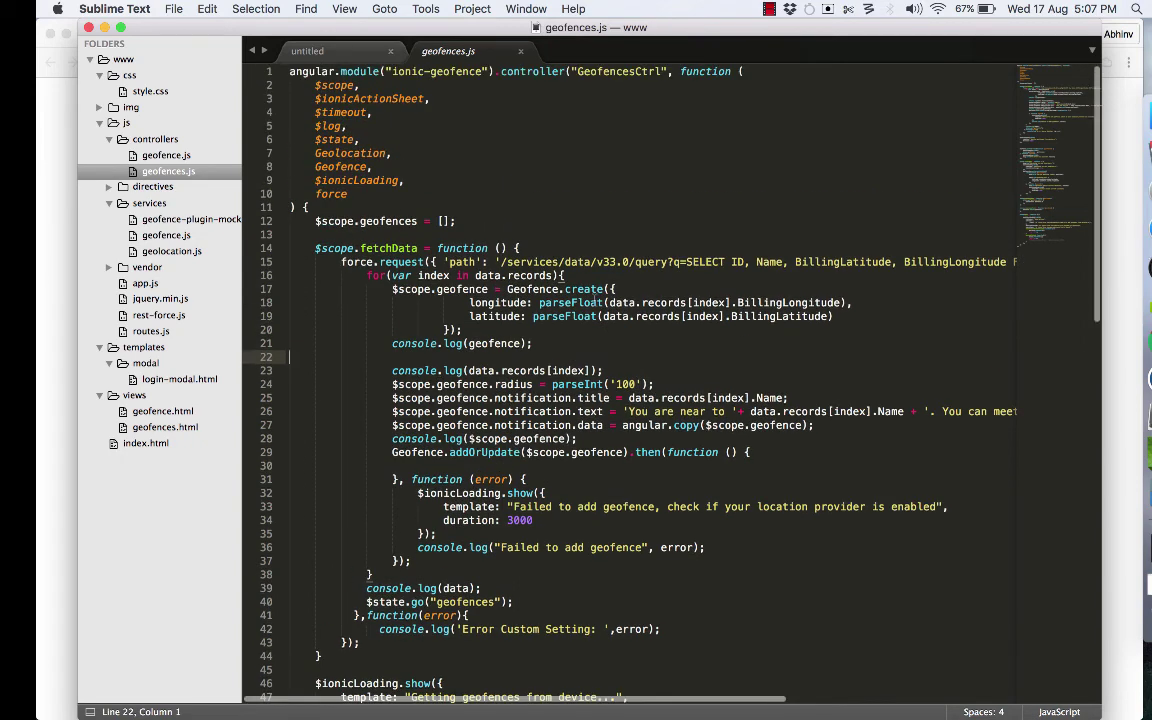
# - Switch to Chrome and look over the file list and README screenshots of the cowbell/ionic-geofence repository
pyautogui.press('super+Tab')
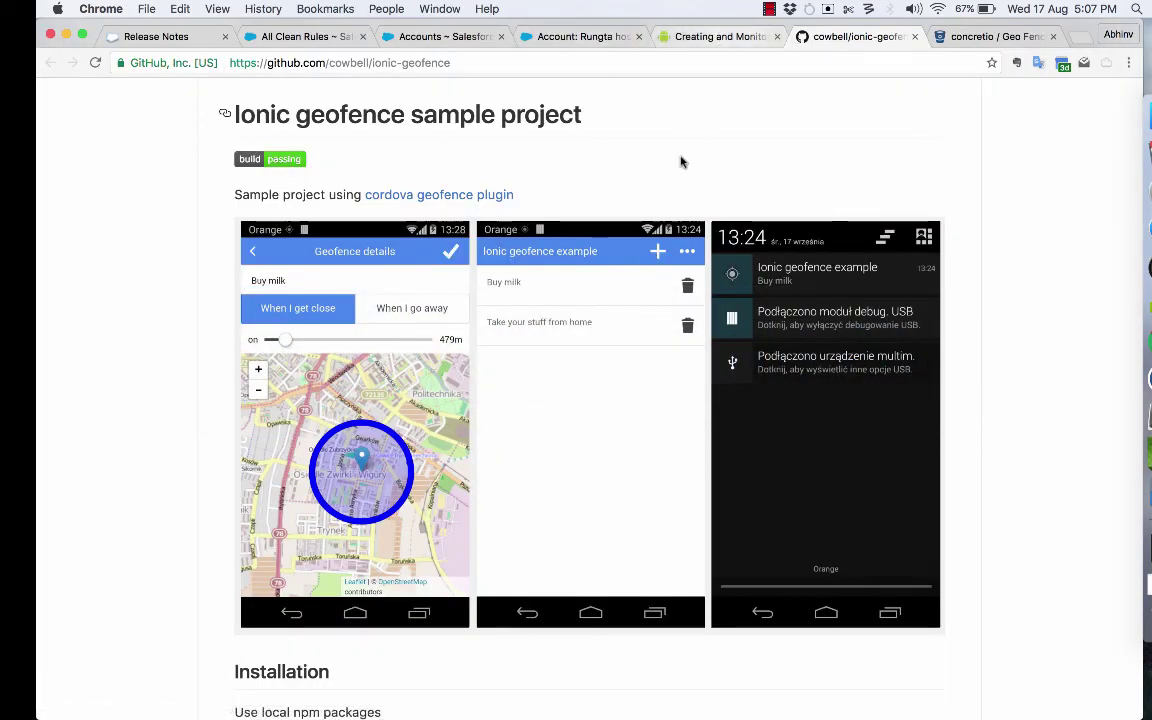
pyautogui.scroll(10, 681, 159)
pyautogui.scroll(-8, 681, 159)
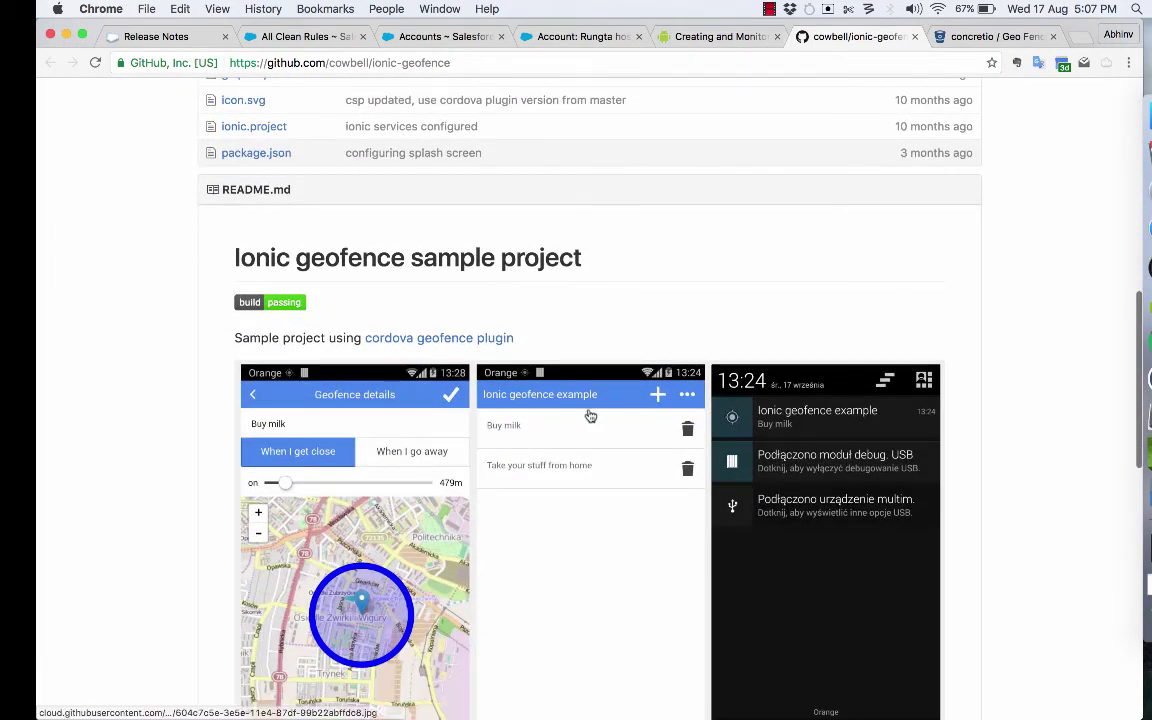
pyautogui.scroll(-3, 589, 414)
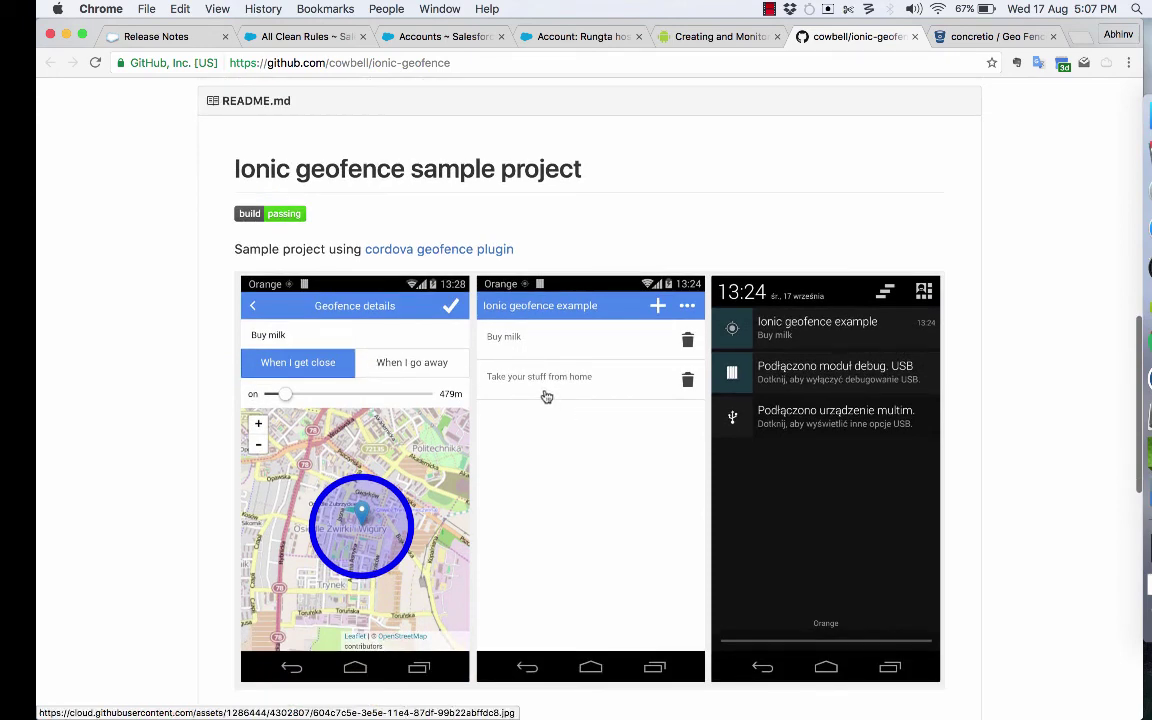
# - Switch back to Sublime Text and highlight the force and Geofence services used by the GeofencesCtrl controller
pyautogui.press('super+Tab')
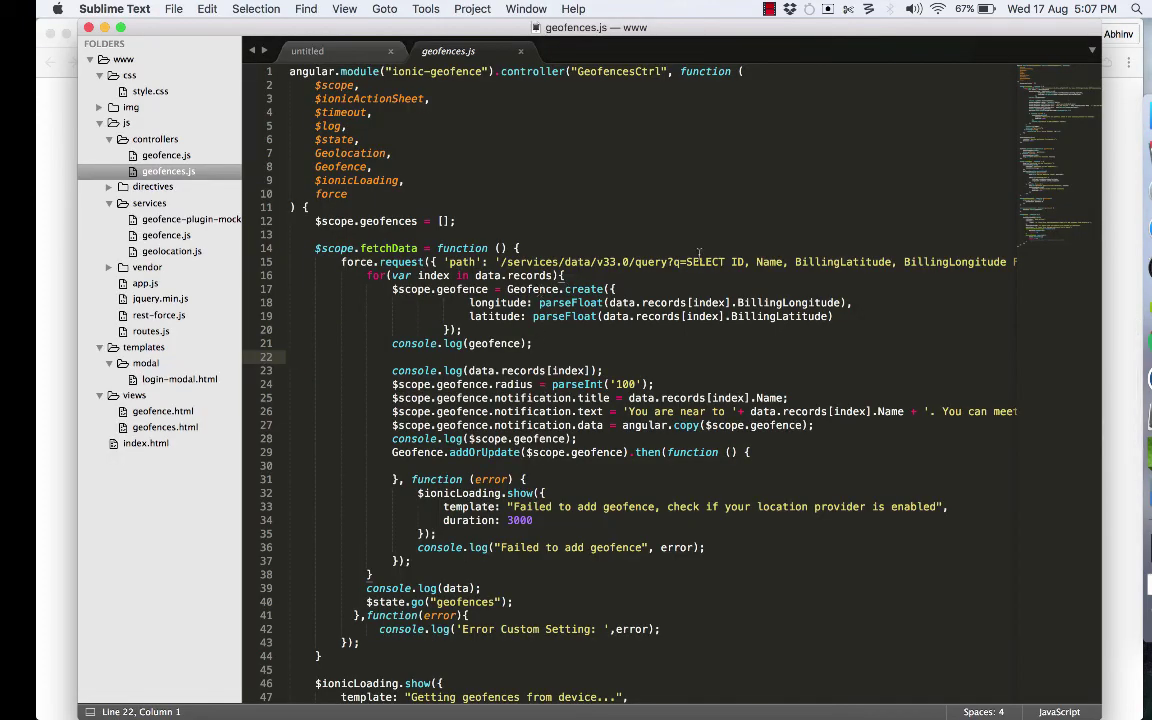
pyautogui.click(340, 262)
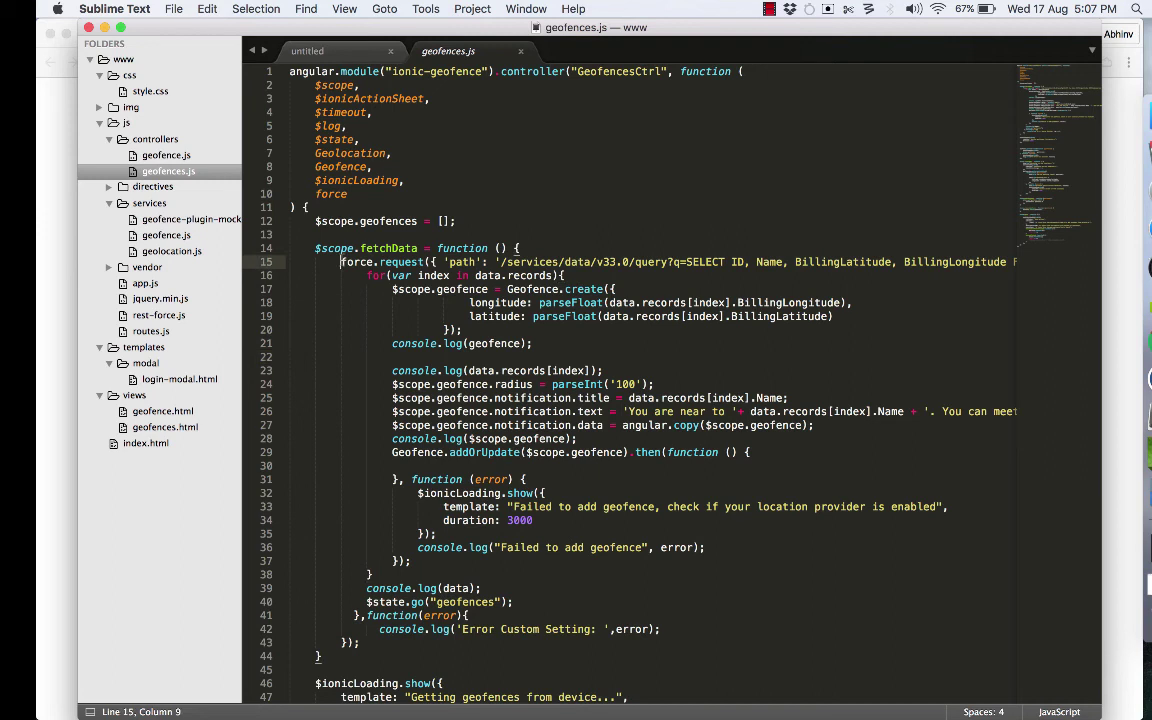
pyautogui.moveTo(341, 262); pyautogui.dragTo(374, 262)
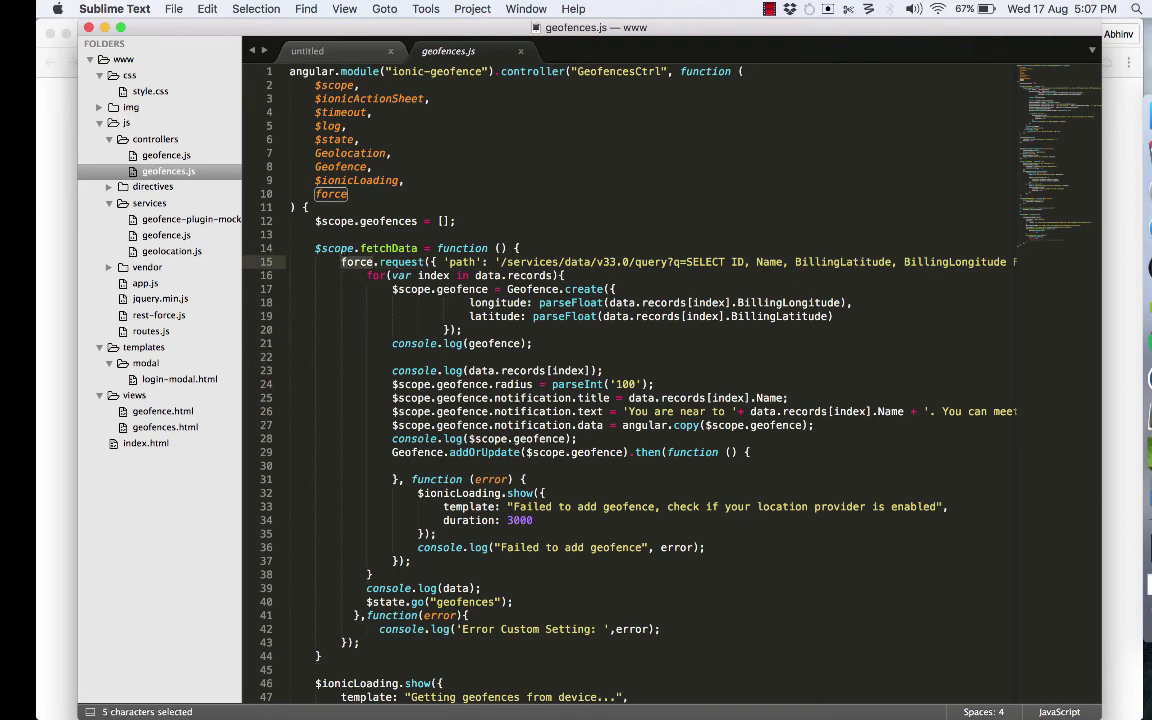
pyautogui.click(305, 168)
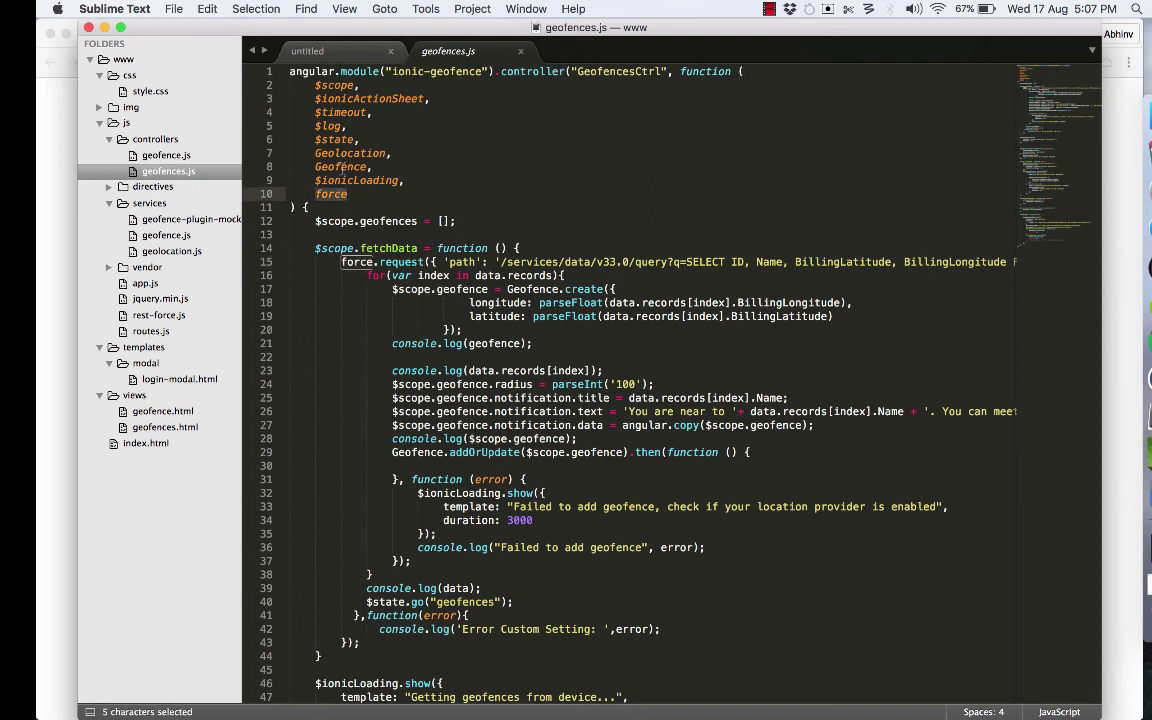
pyautogui.doubleClick(350, 168)
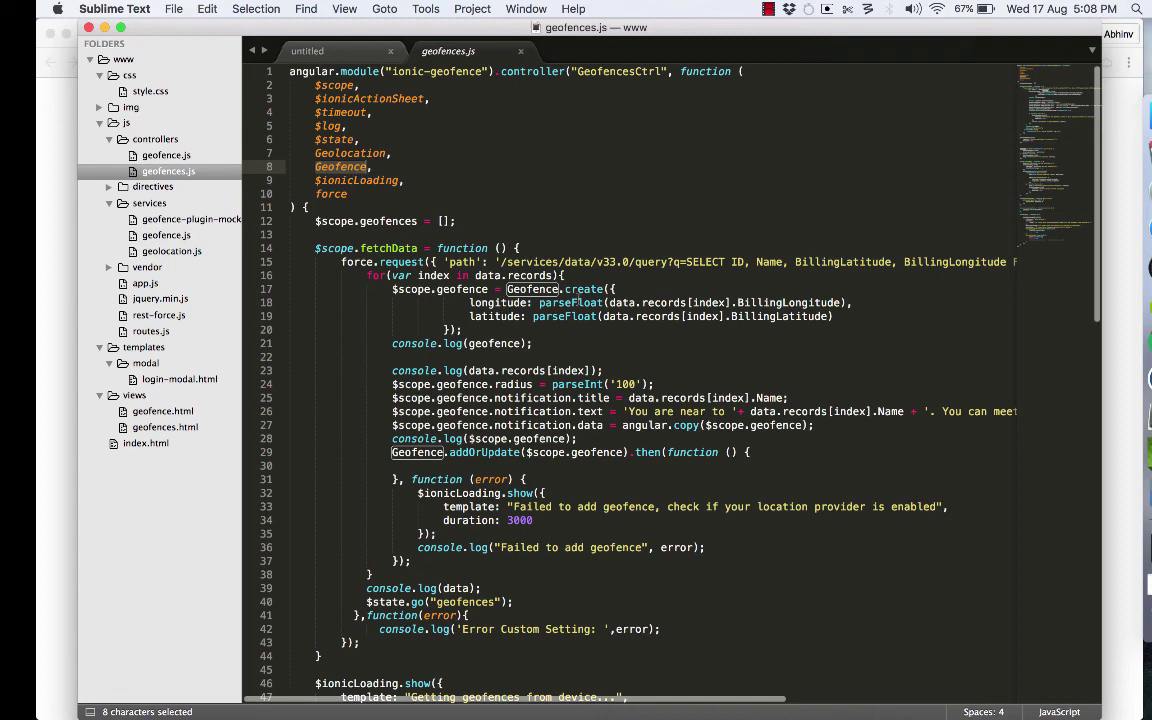
# - Examine the Account query in fetchData, and highlight $scope.geofence and the addOrUpdate call that registers each geofence
pyautogui.scroll(-2, 612, 316)
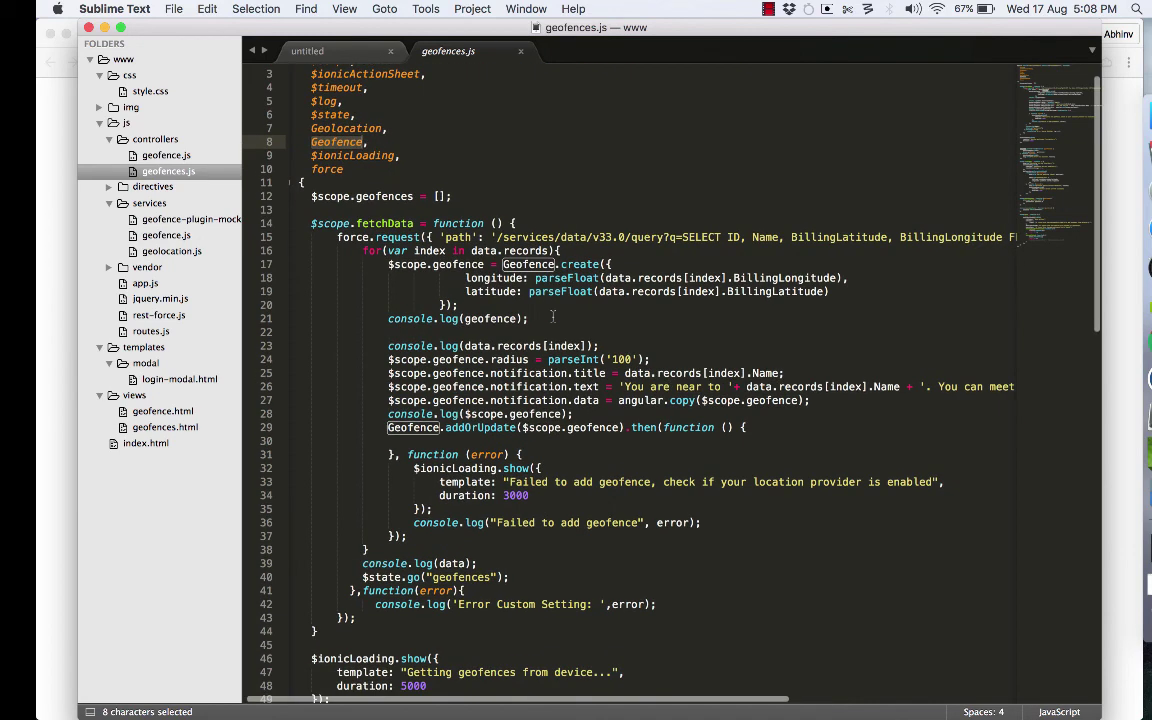
pyautogui.hscroll(5, 749, 241)
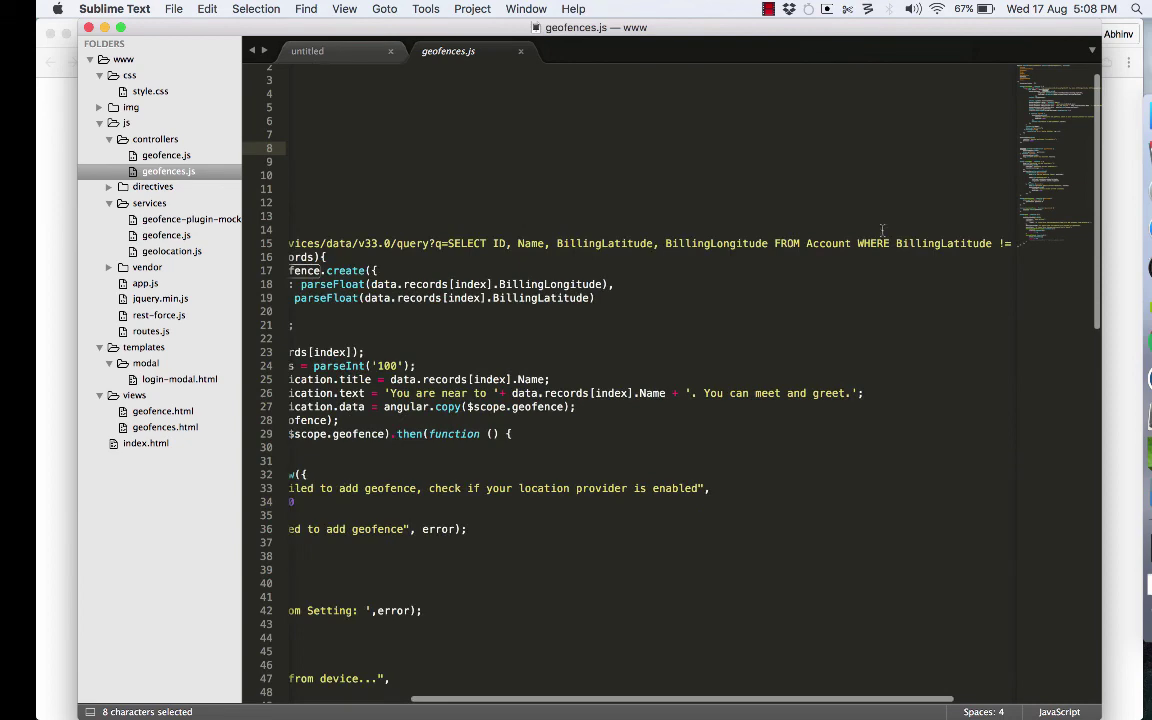
pyautogui.hscroll(-5, 884, 237)
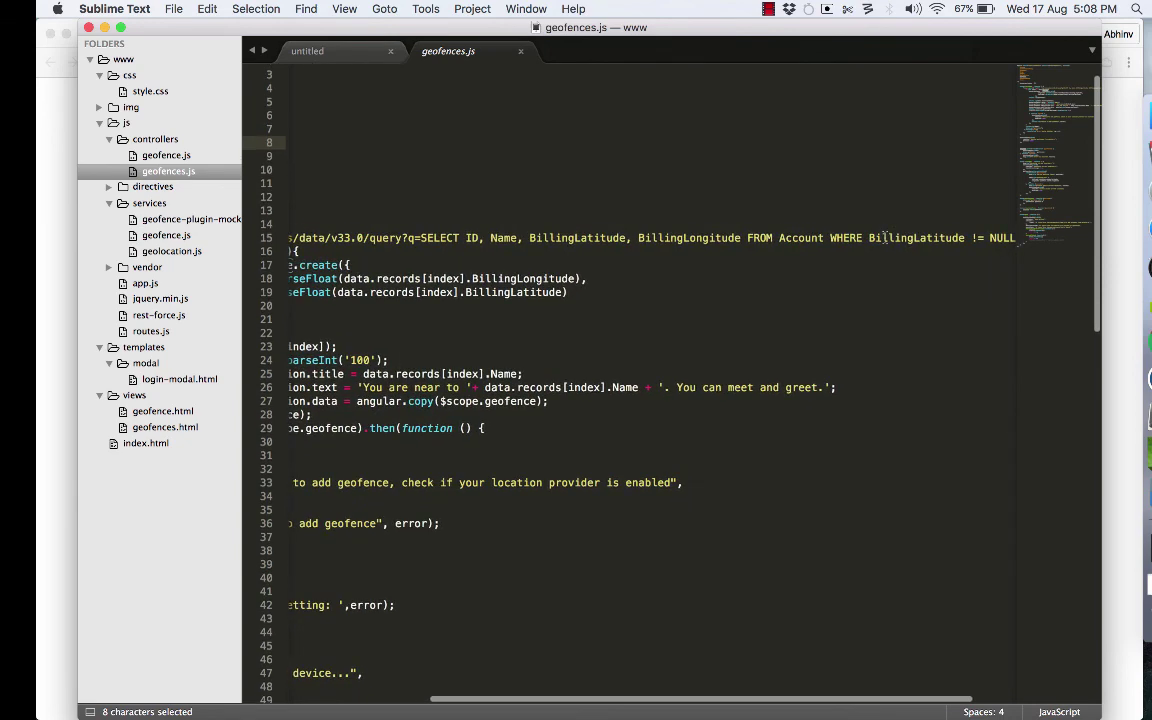
pyautogui.scroll(-2, 652, 275)
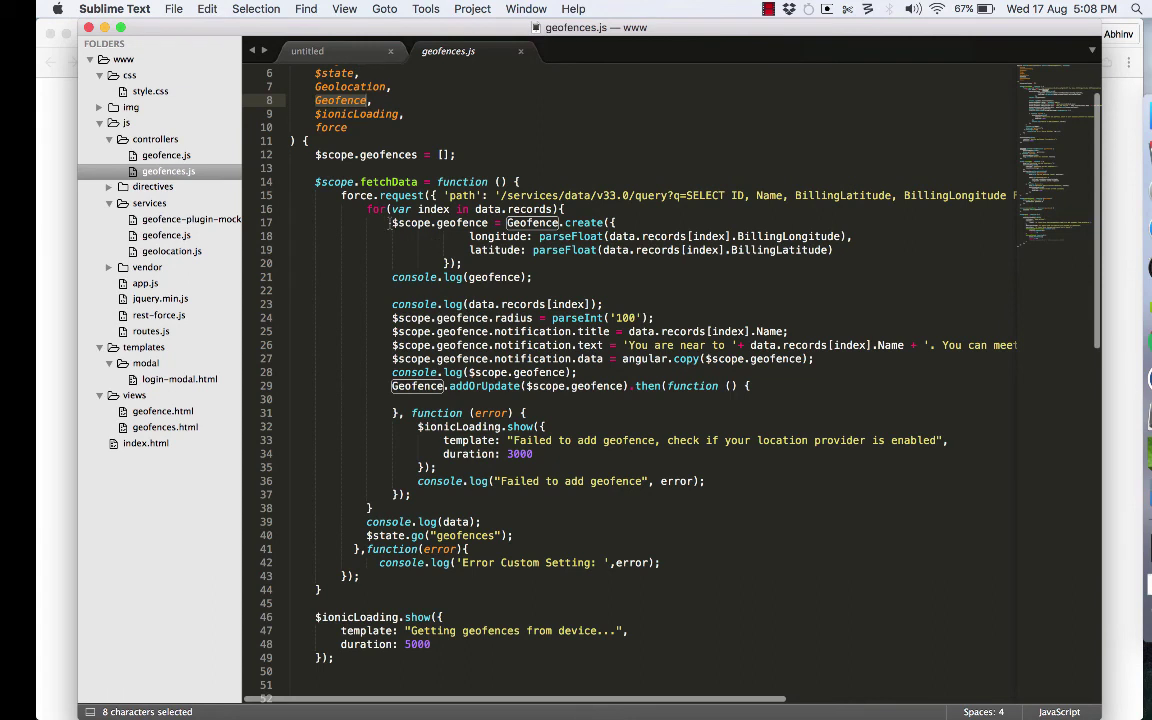
pyautogui.moveTo(392, 222); pyautogui.dragTo(488, 222)
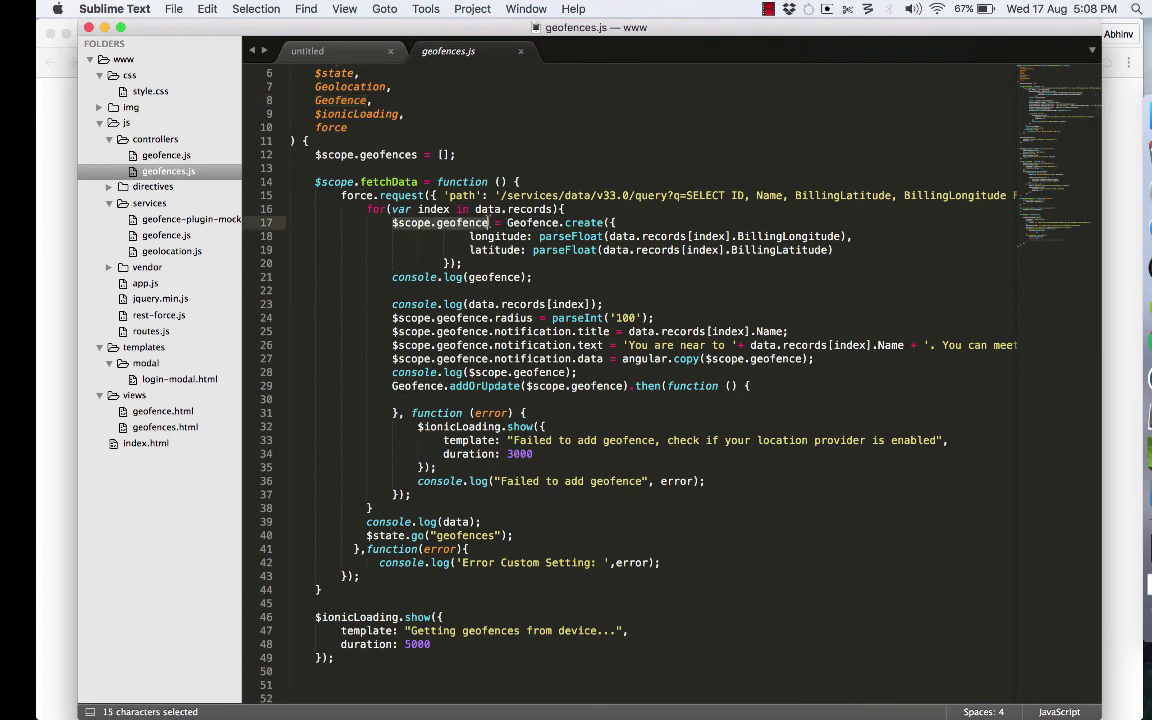
pyautogui.doubleClick(497, 385)
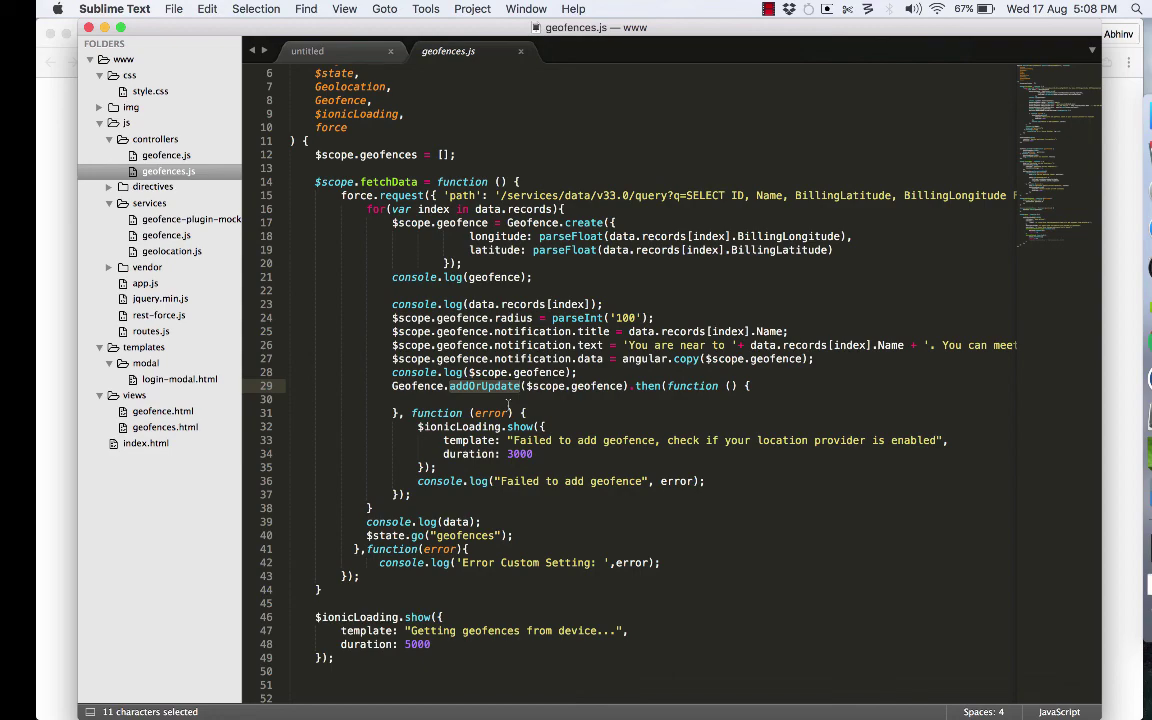
# - Review the createNew, editGeofence, removeGeofence and more functions in geofences.js, and return to the top of the file
pyautogui.scroll(-15, 508, 404)
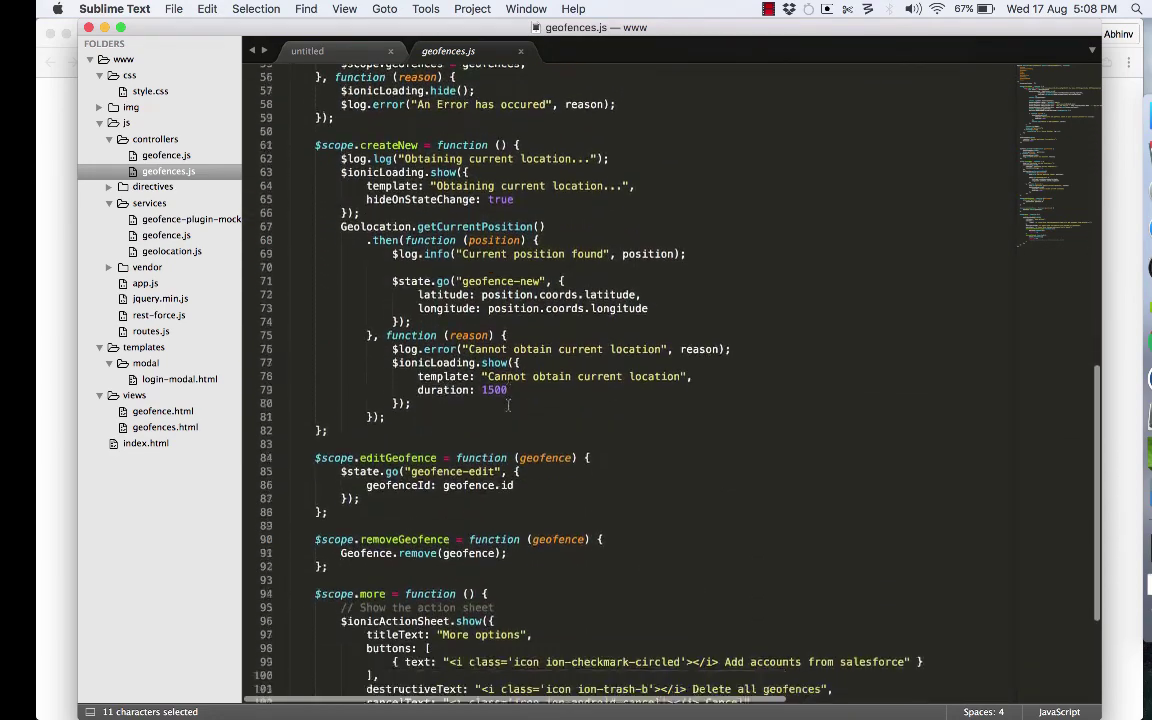
pyautogui.scroll(-2, 508, 404)
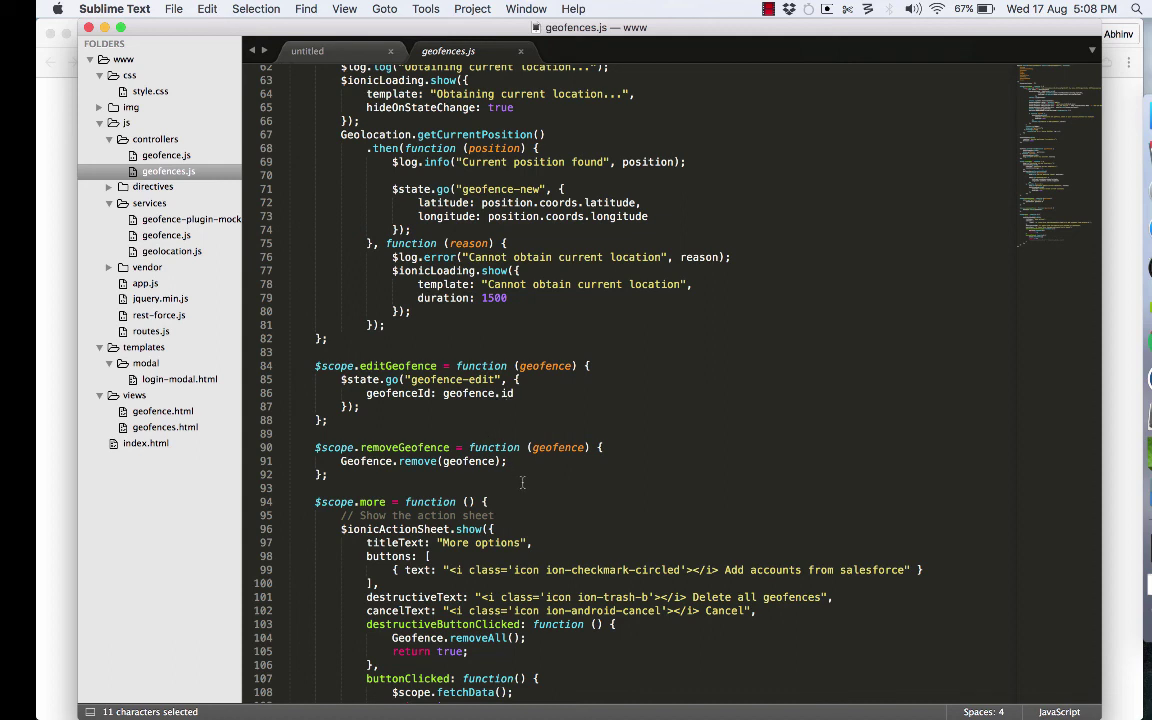
pyautogui.scroll(-2, 522, 483)
pyautogui.scroll(18, 522, 483)
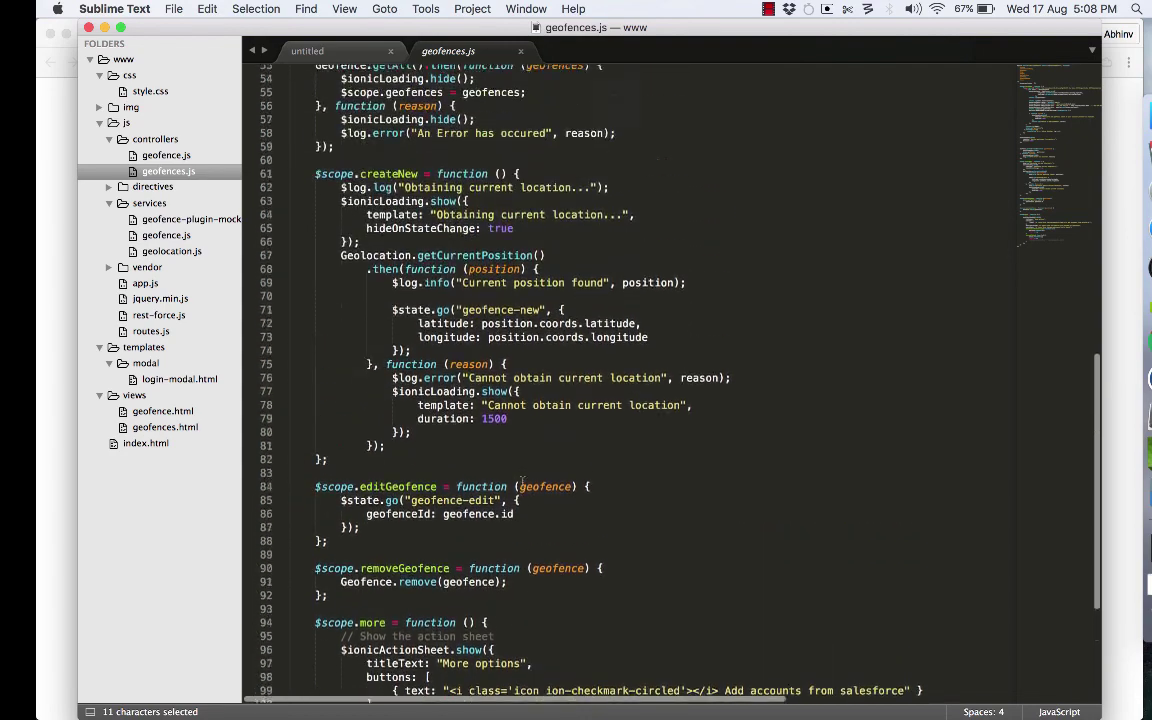
pyautogui.scroll(4, 522, 483)
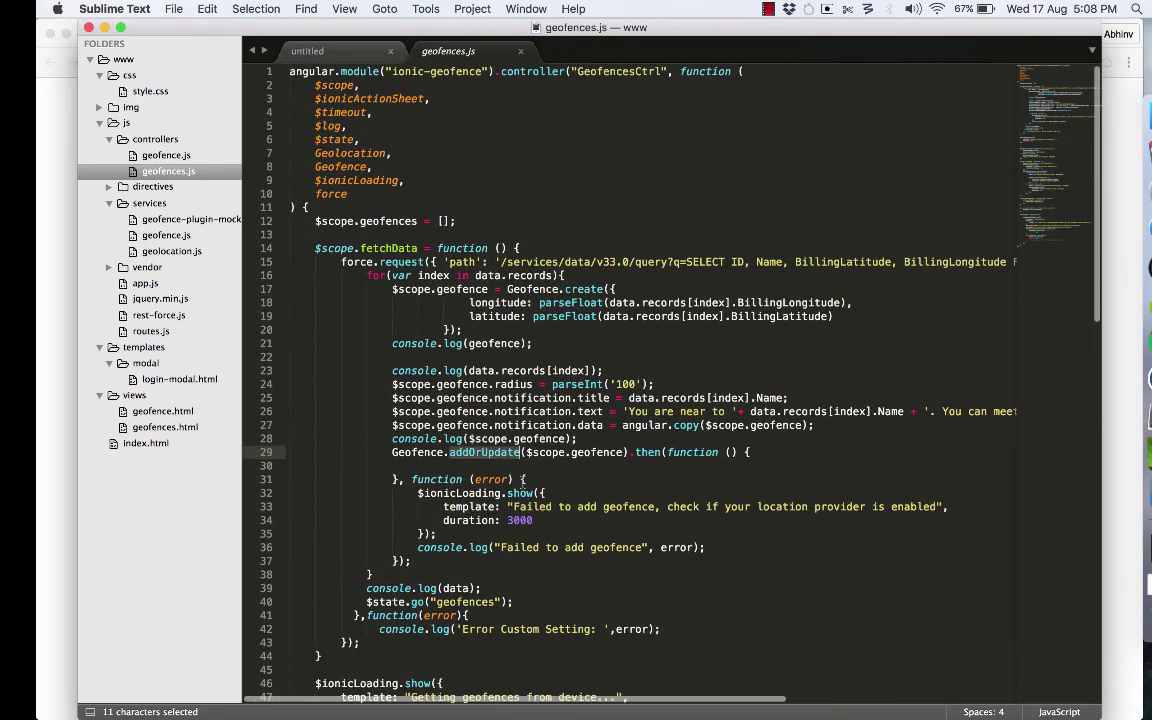